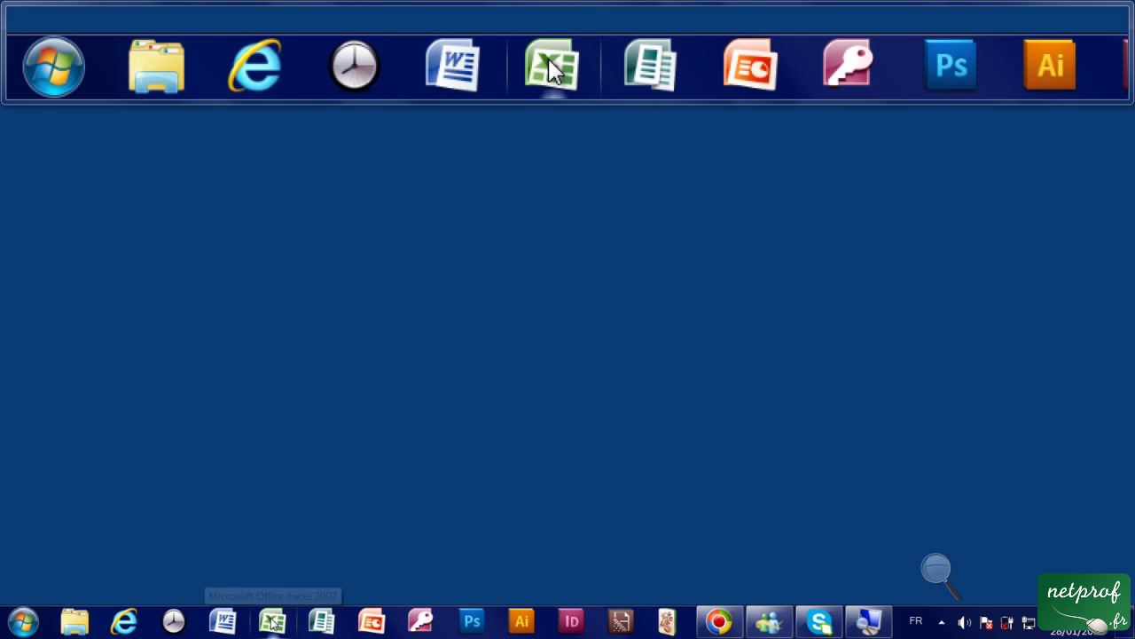
# Browse the Start menu's program list to the Microsoft Office folder, then close it.
pyautogui.click(24, 625)
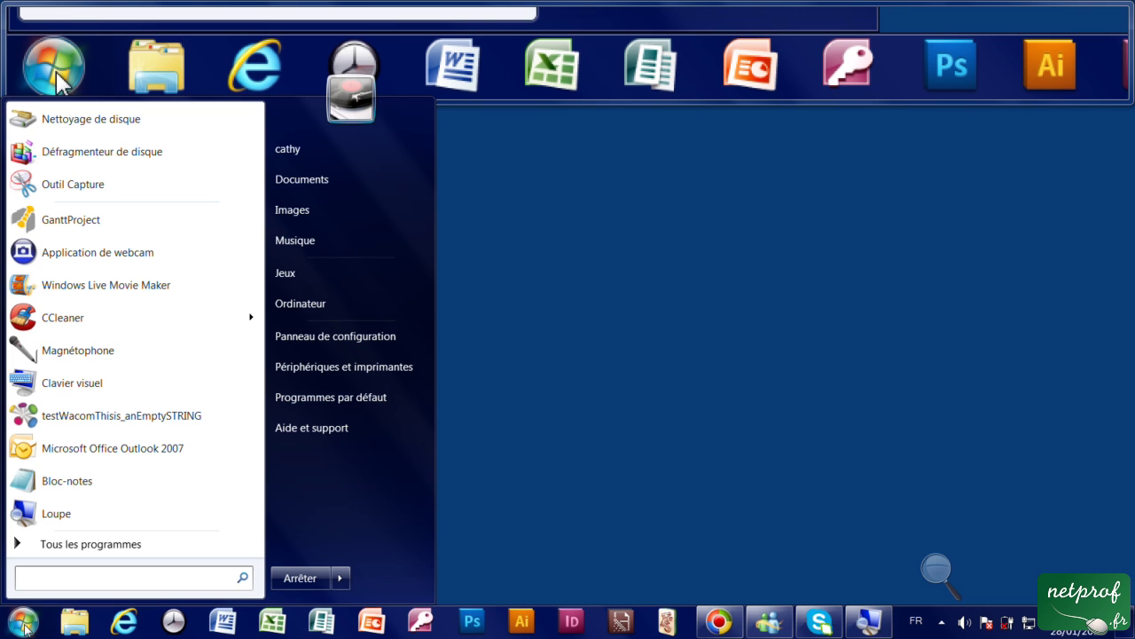
pyautogui.click(89, 544)
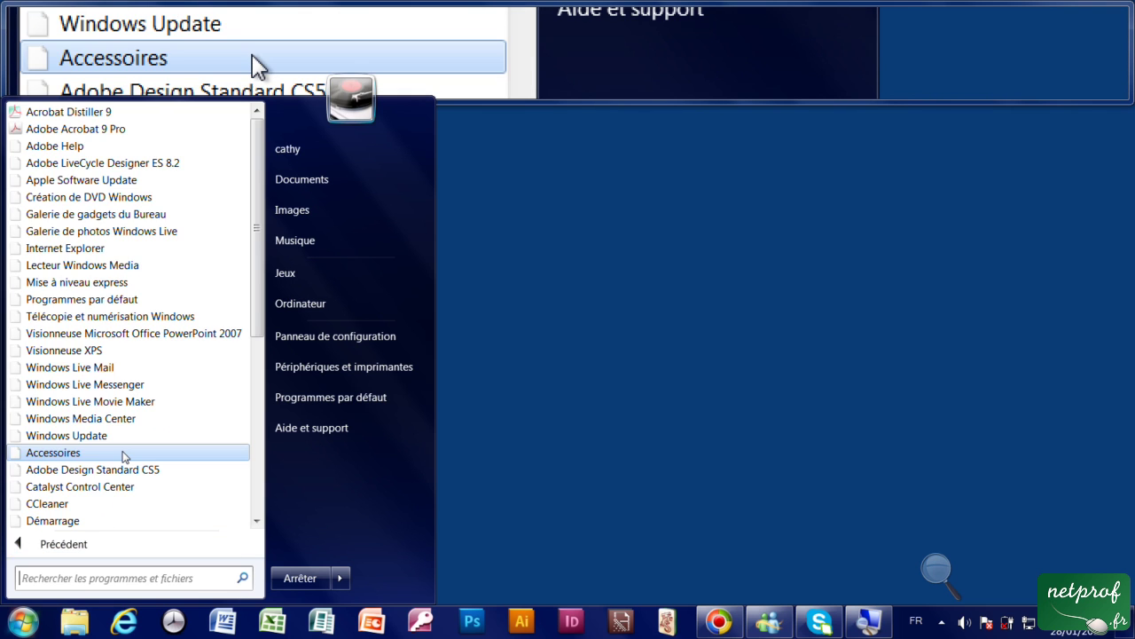
pyautogui.scroll(-1, 124, 456)
pyautogui.scroll(-6, 124, 455)
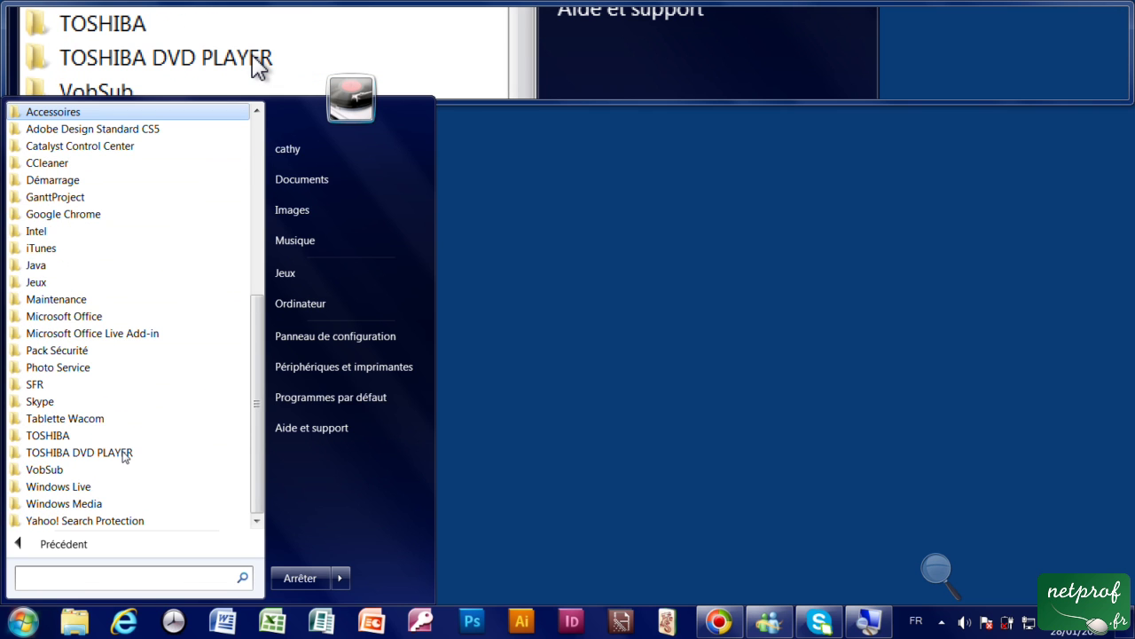
pyautogui.click(87, 318)
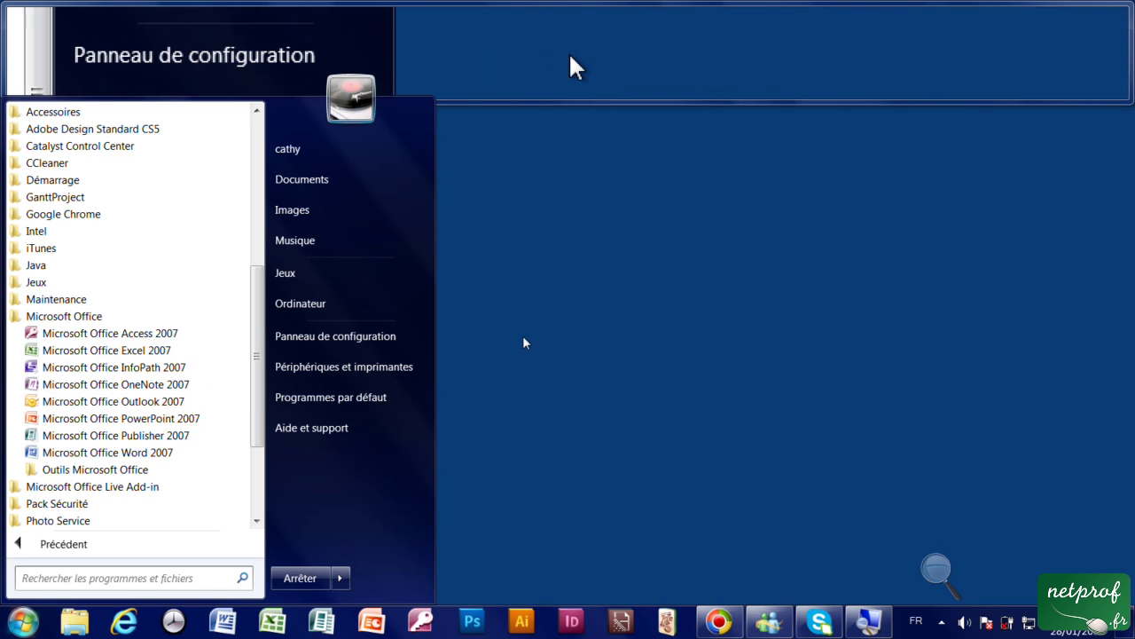
pyautogui.click(479, 382)
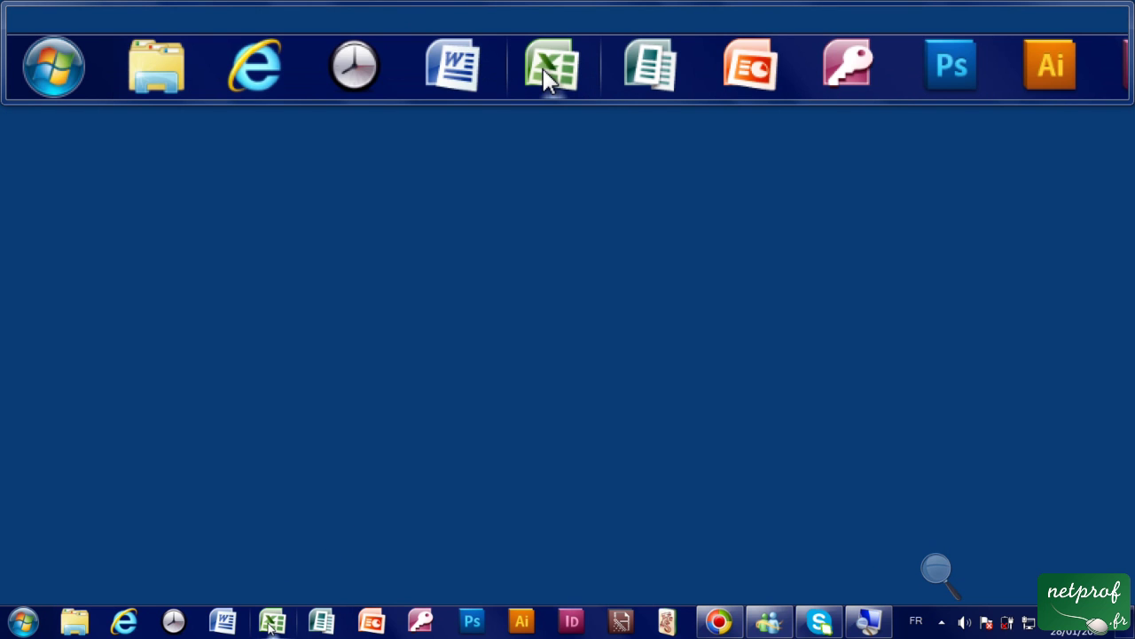
# Launch Excel from the taskbar and look at the Office button menu twice.
pyautogui.click(276, 624)
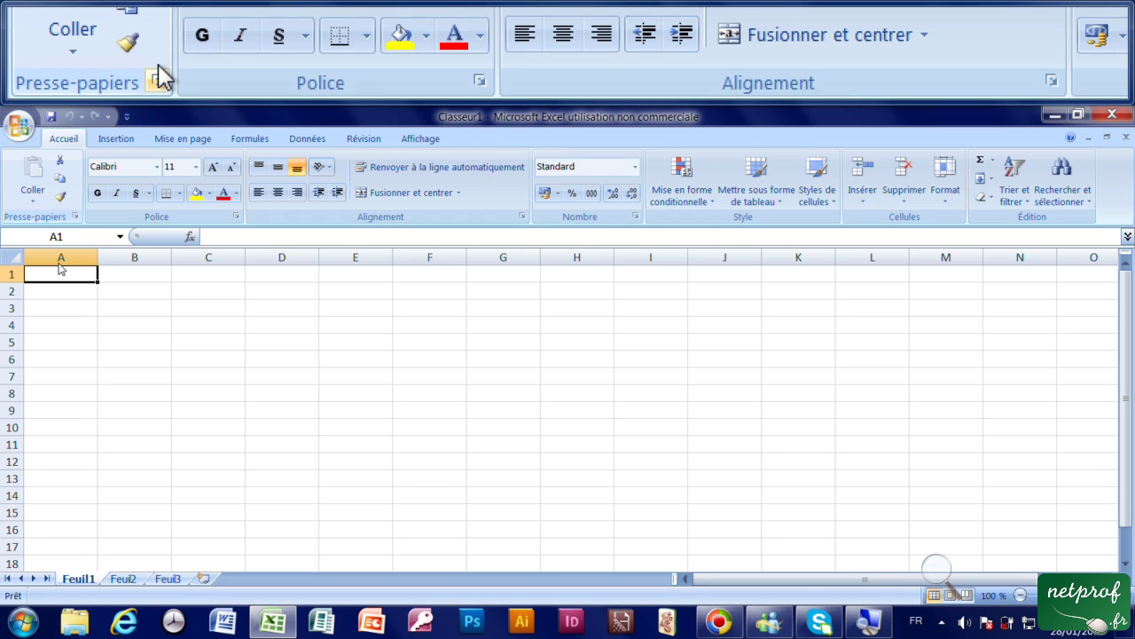
pyautogui.click(20, 128)
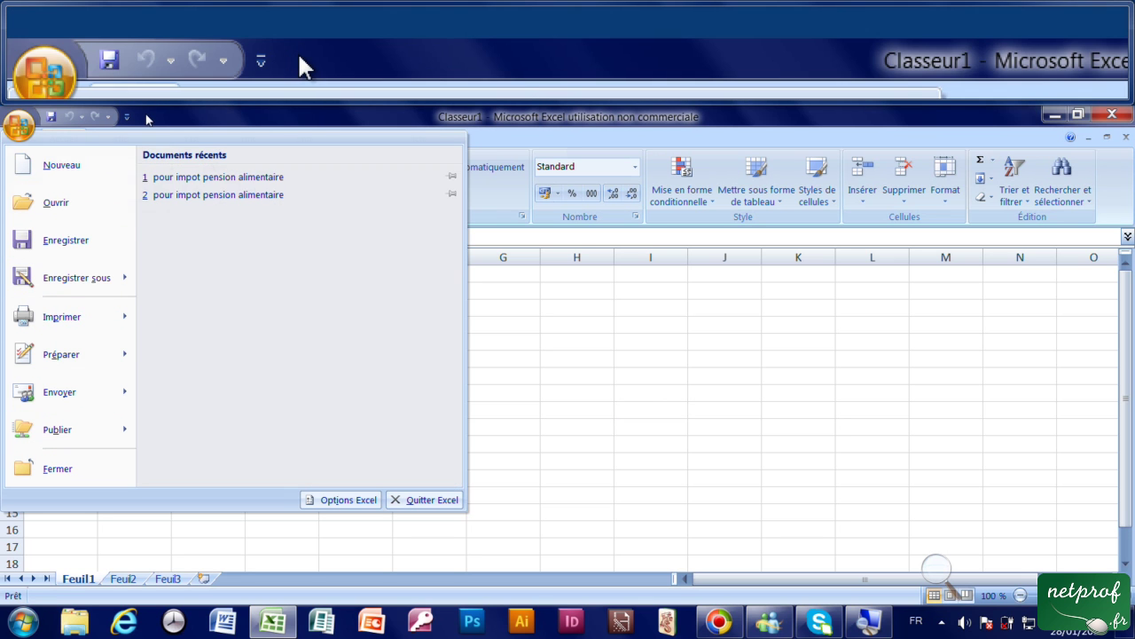
pyautogui.click(148, 119)
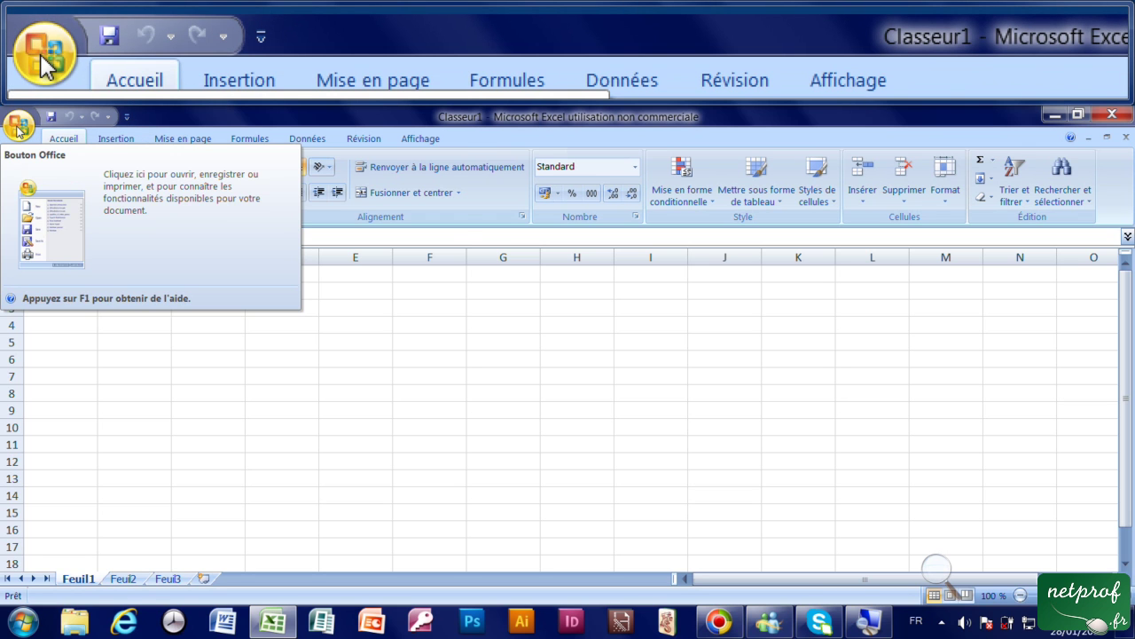
pyautogui.click(19, 127)
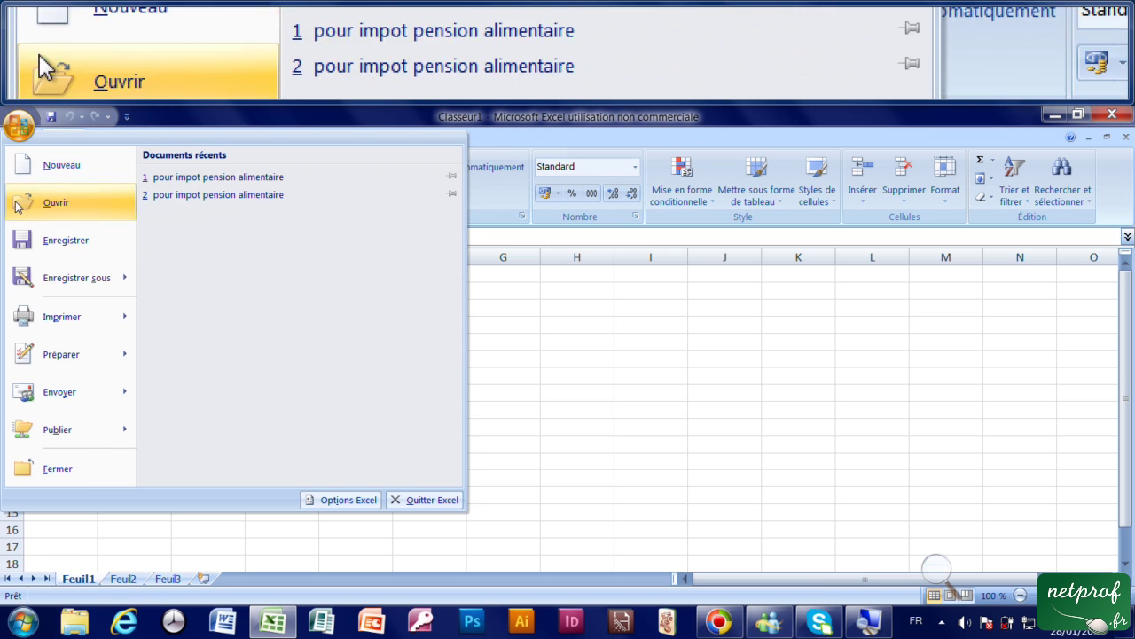
pyautogui.click(20, 127)
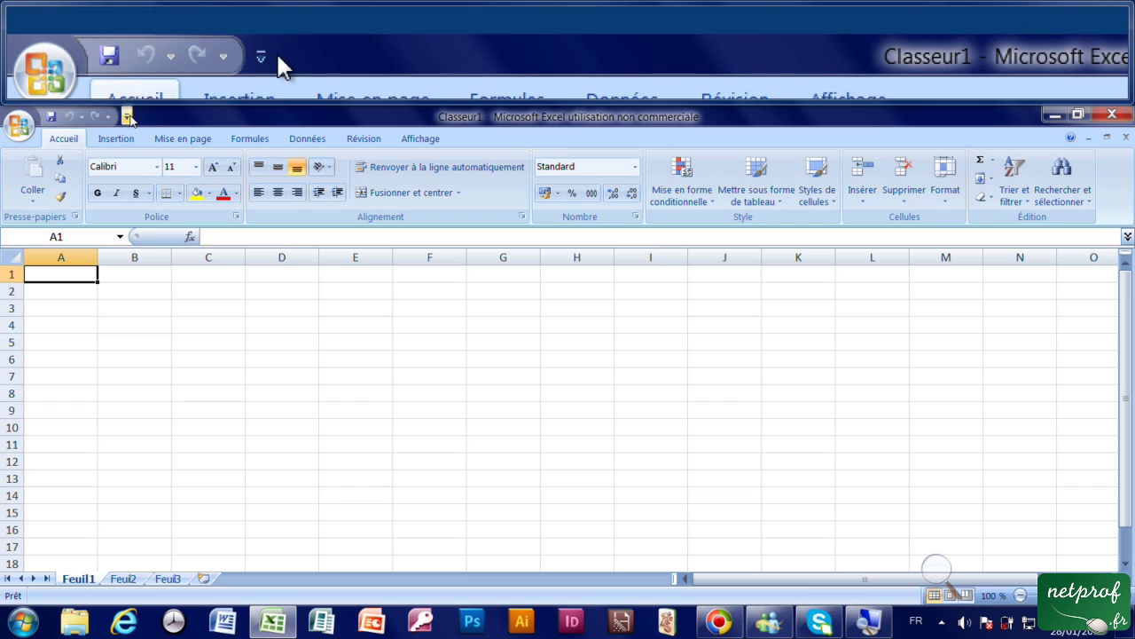
# Tick Nouveau, Ouvrir and Aperçu avant impression in the Quick Access Toolbar dropdown list.
pyautogui.click(128, 116)
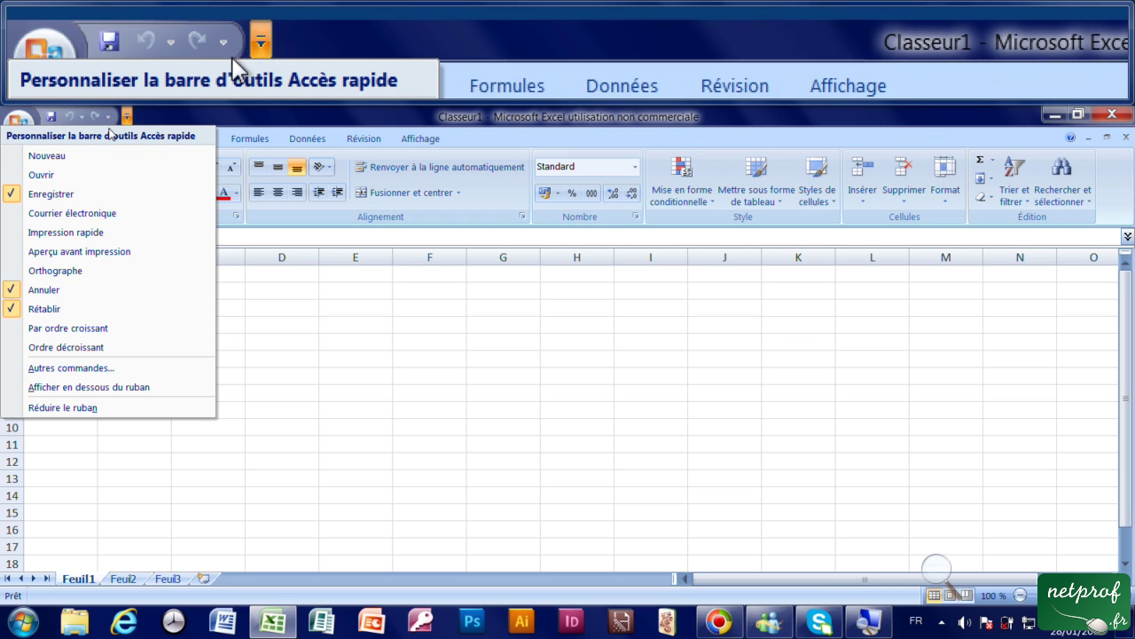
pyautogui.click(78, 156)
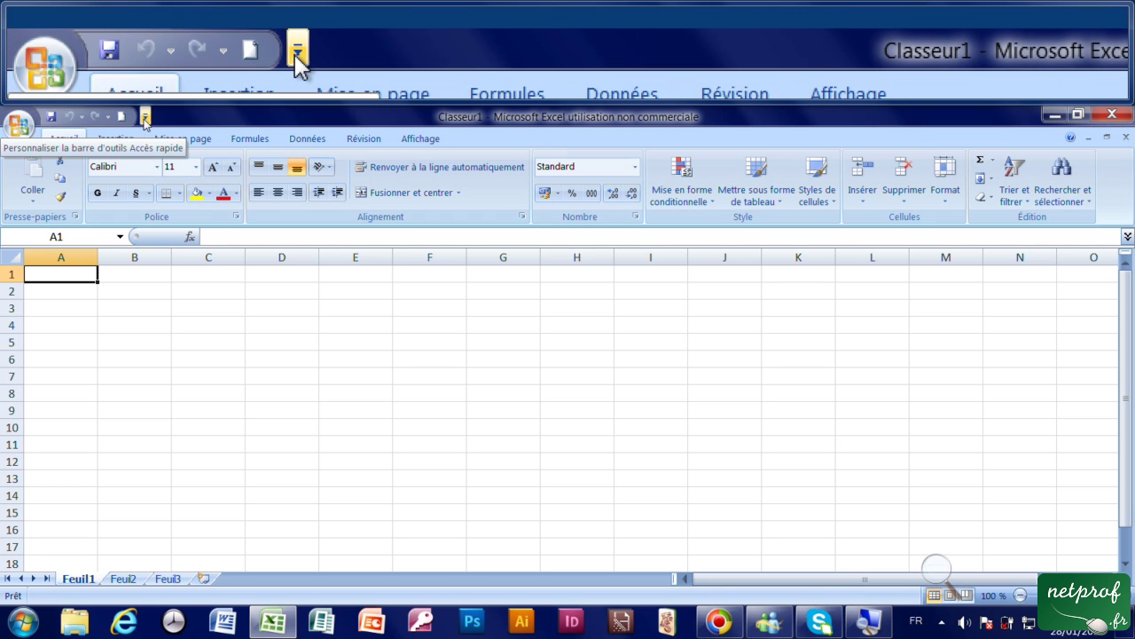
pyautogui.click(146, 118)
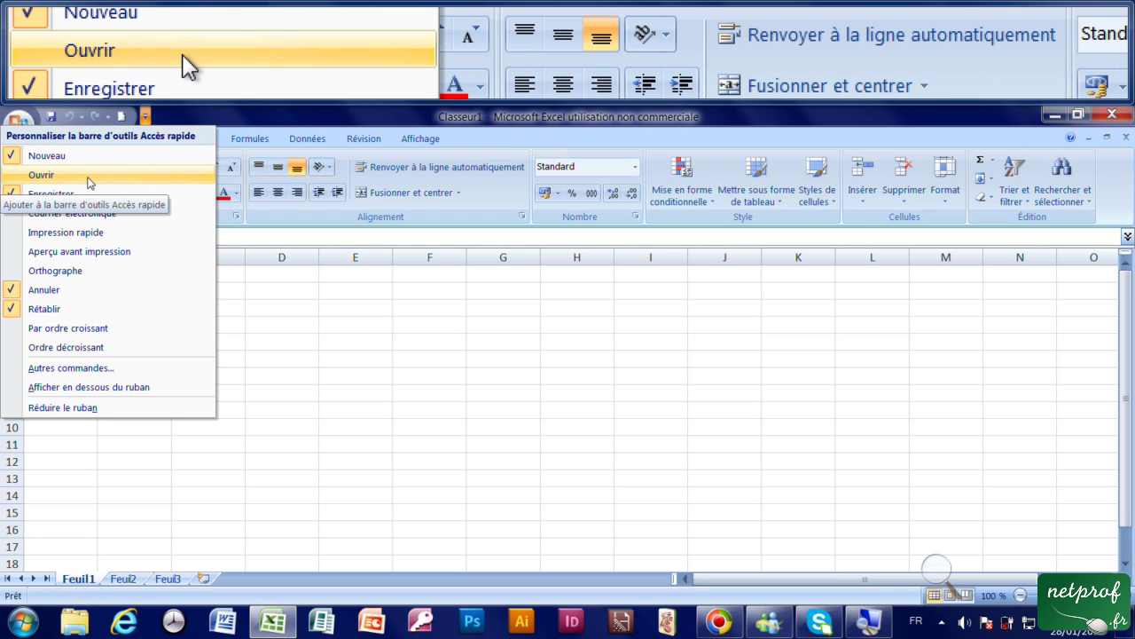
pyautogui.click(87, 176)
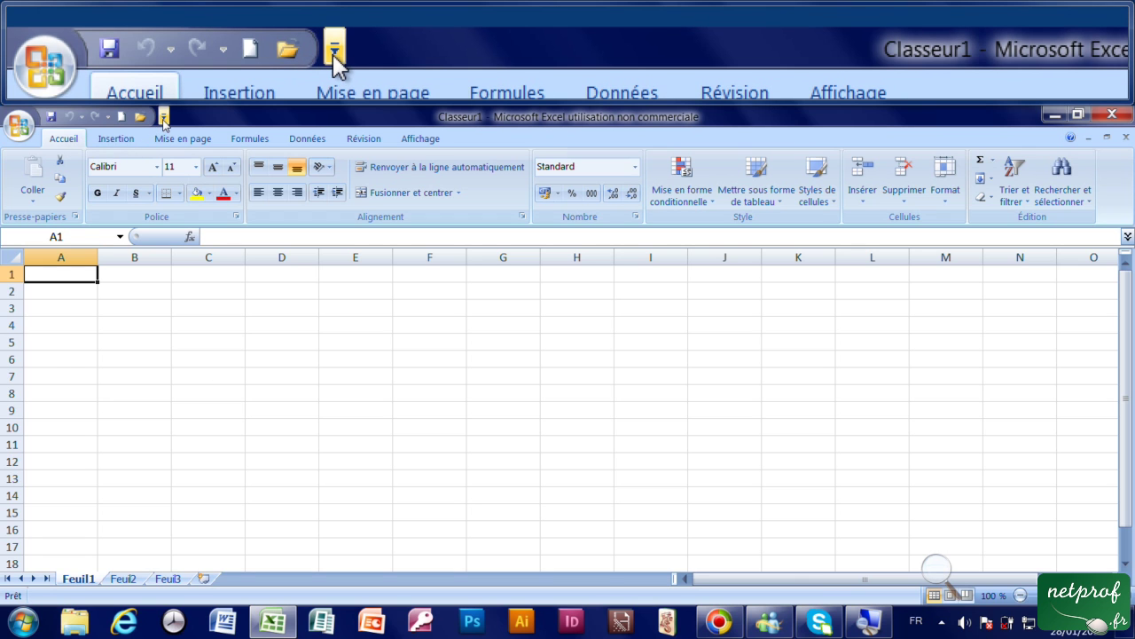
pyautogui.click(163, 119)
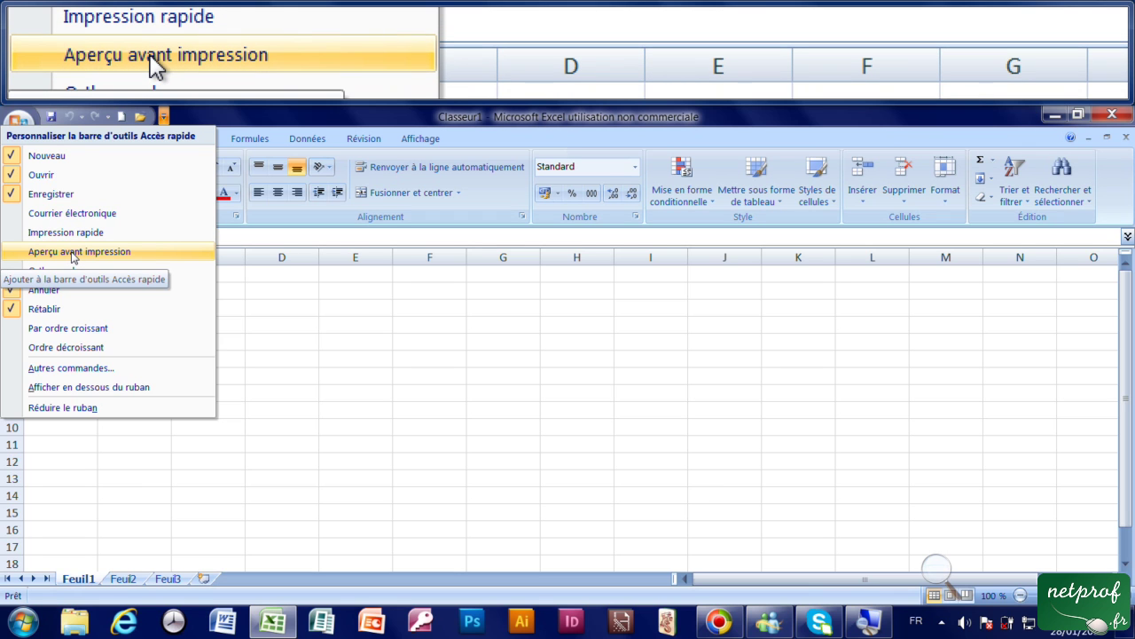
pyautogui.click(74, 252)
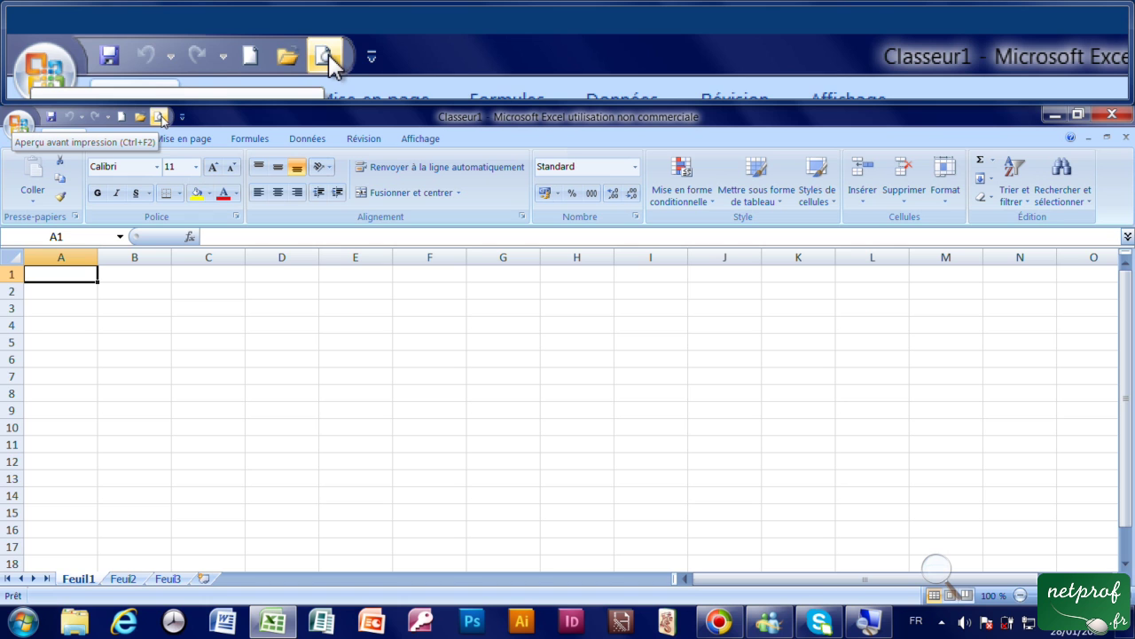
pyautogui.click(182, 116)
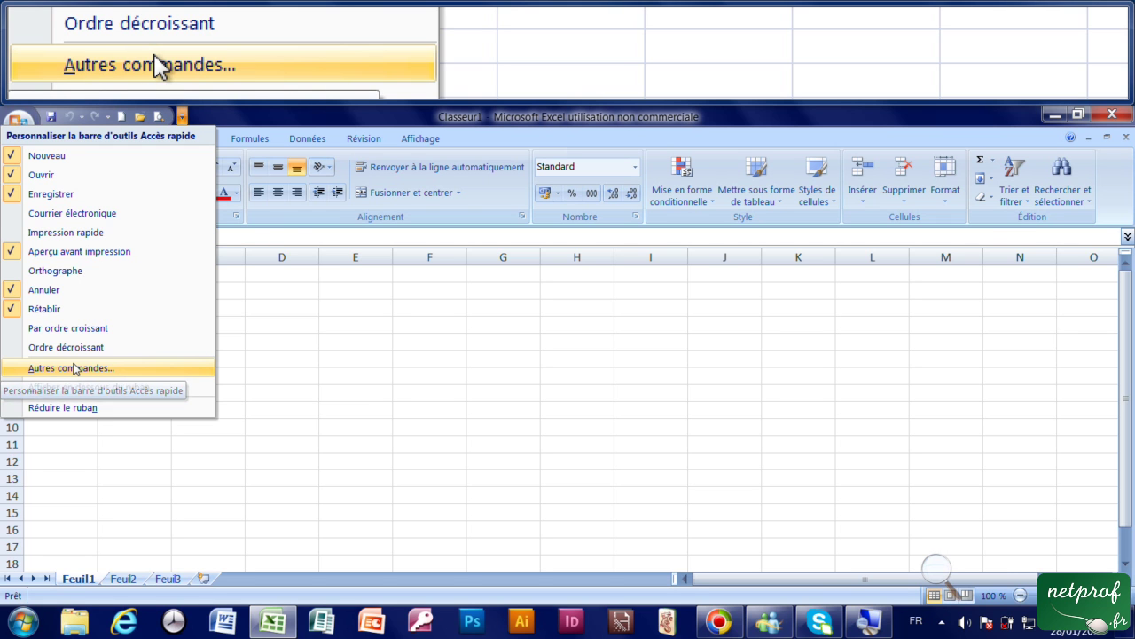
# Open Autres commandes in Excel Options and list the Menu Office command category.
pyautogui.click(74, 368)
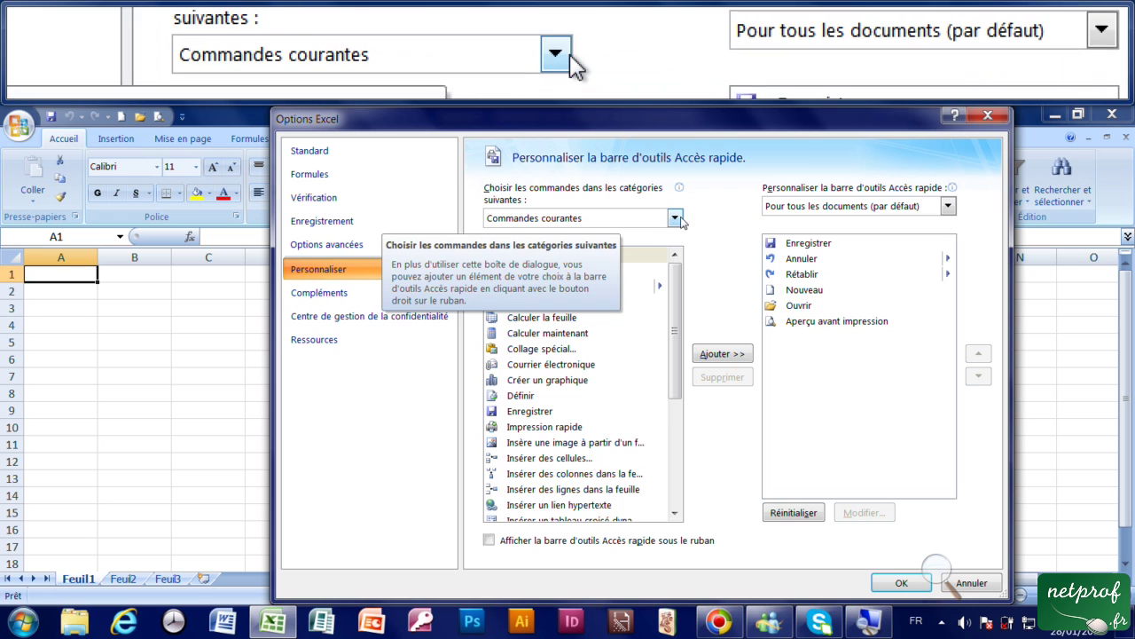
pyautogui.click(675, 218)
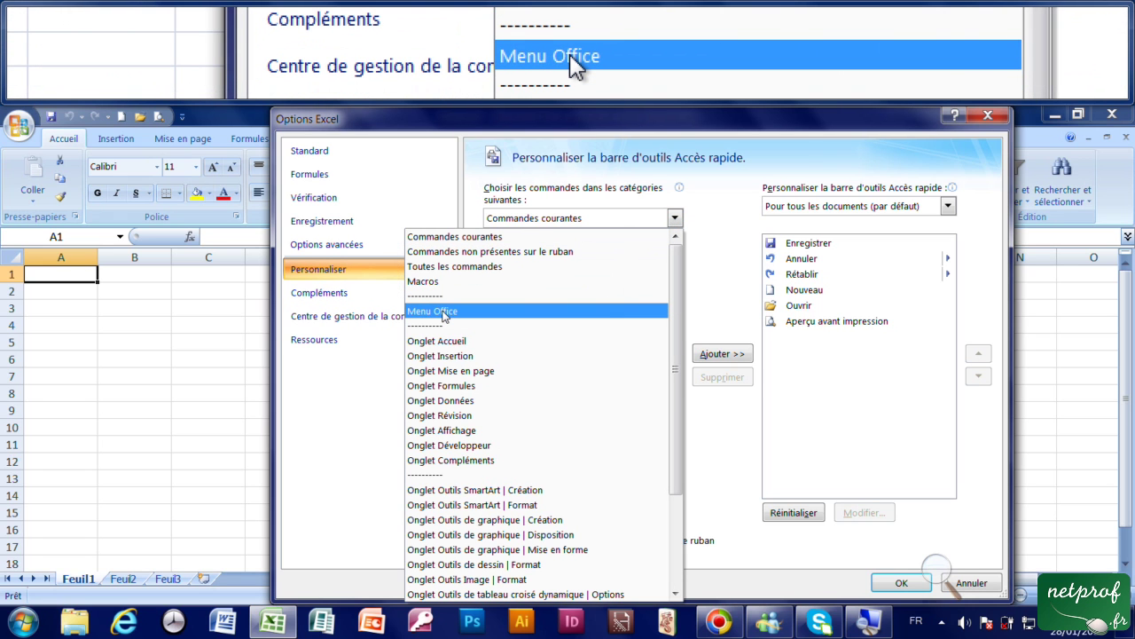
pyautogui.click(445, 313)
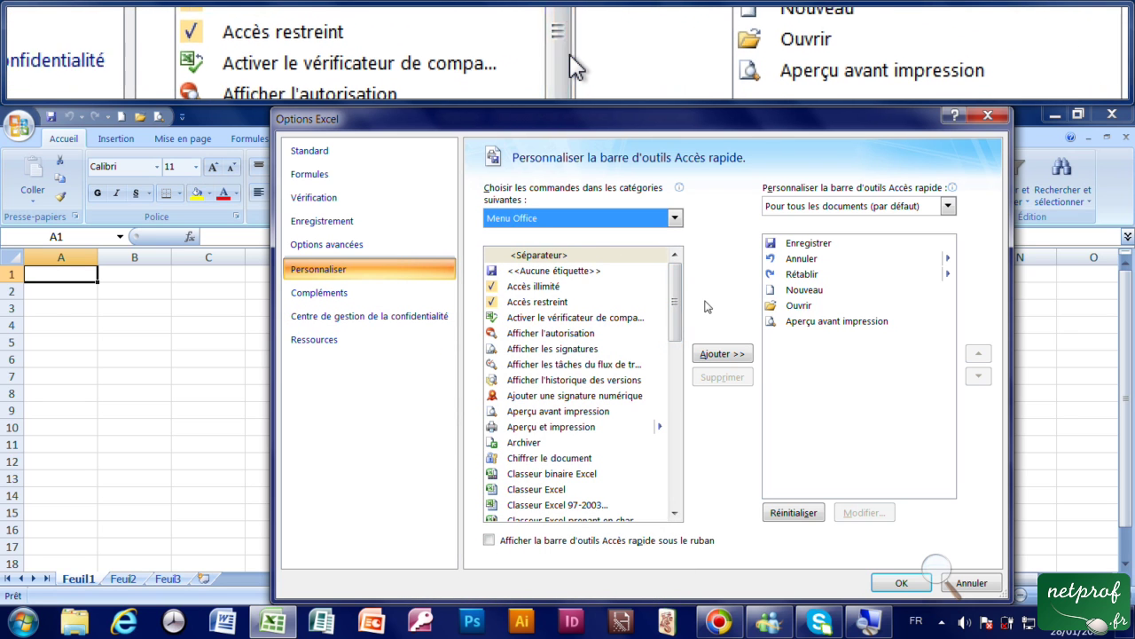
pyautogui.moveTo(668, 126); pyautogui.dragTo(578, 136)
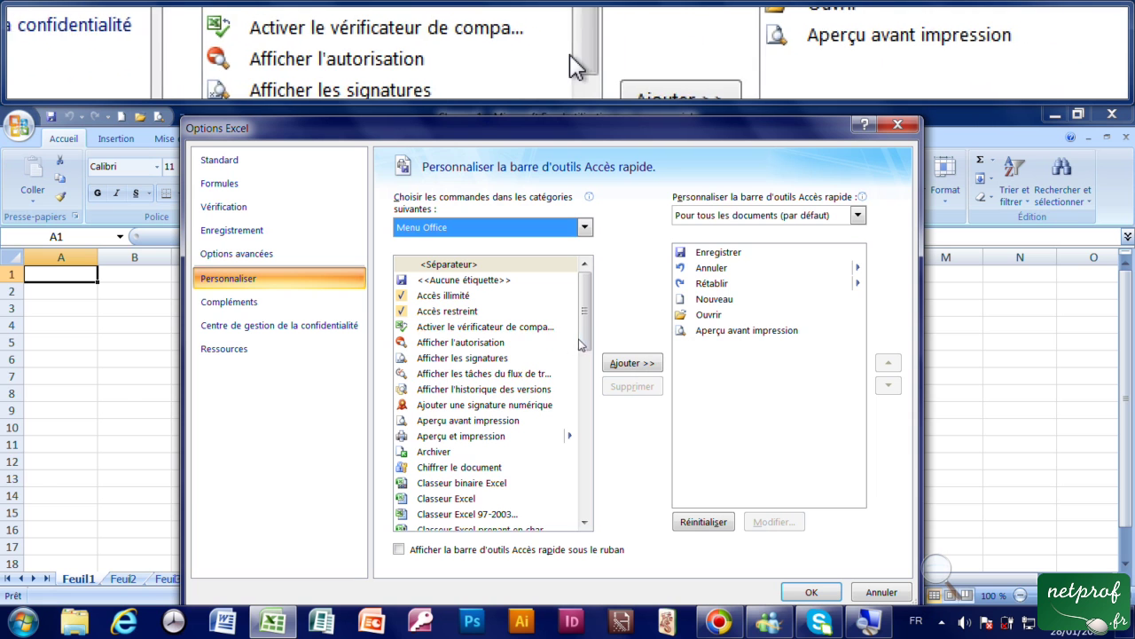
pyautogui.moveTo(582, 341)
pyautogui.mouseDown()
pyautogui.moveTo(599, 509)
pyautogui.moveTo(582, 313)
pyautogui.moveTo(593, 448)
pyautogui.mouseUp()
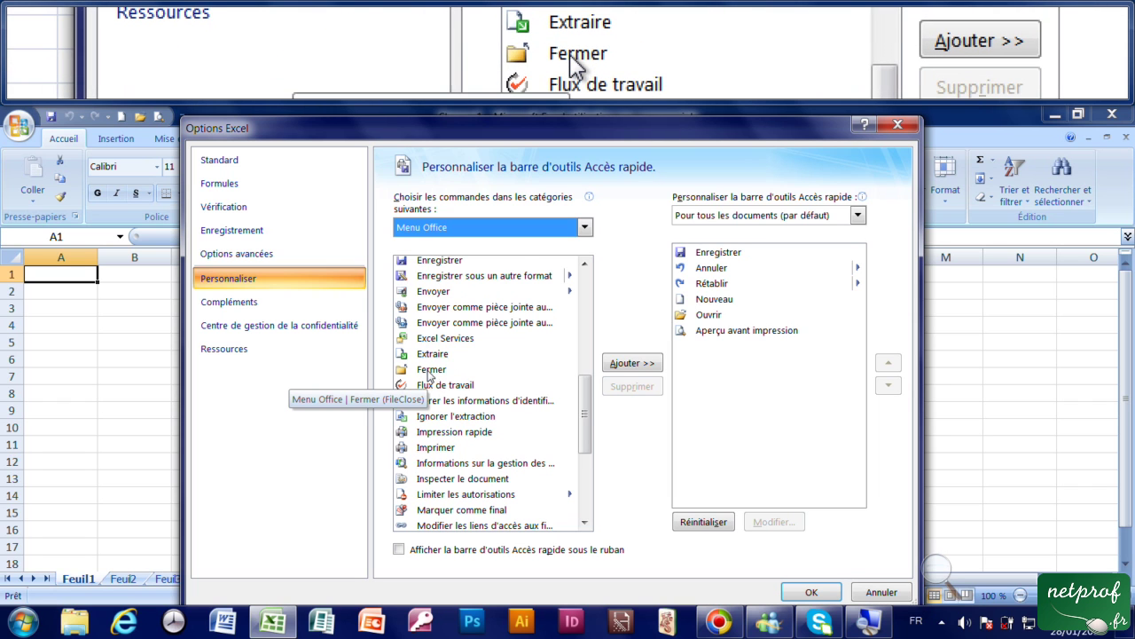
# Add Fermer, Imprimer and Préparer from Menu Office to the Quick Access Toolbar list.
pyautogui.click(631, 363)
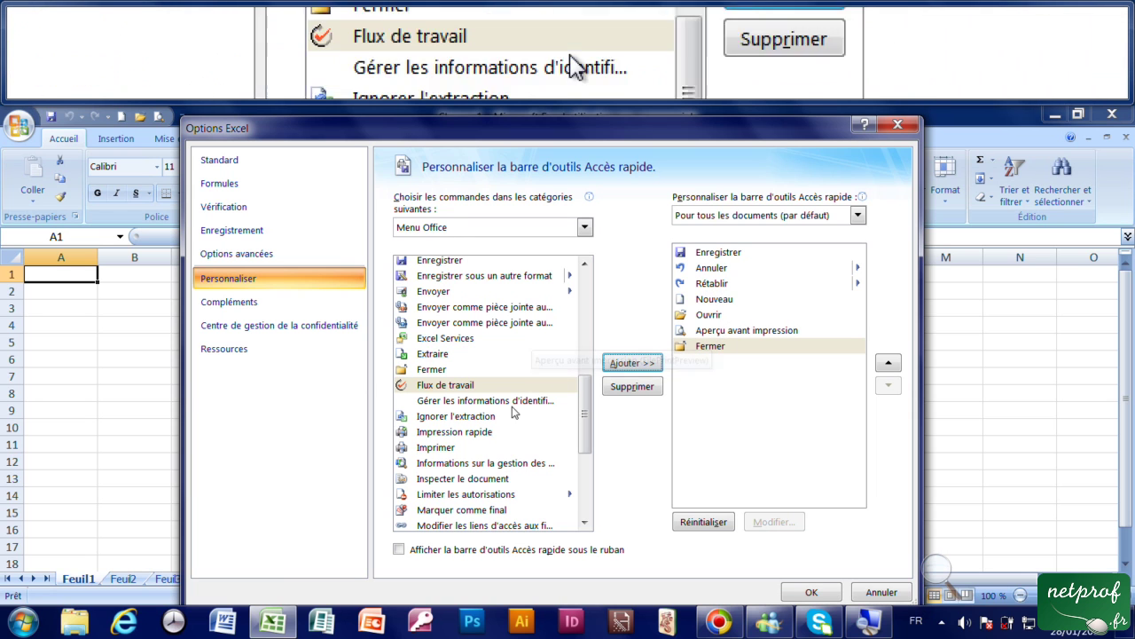
pyautogui.click(423, 448)
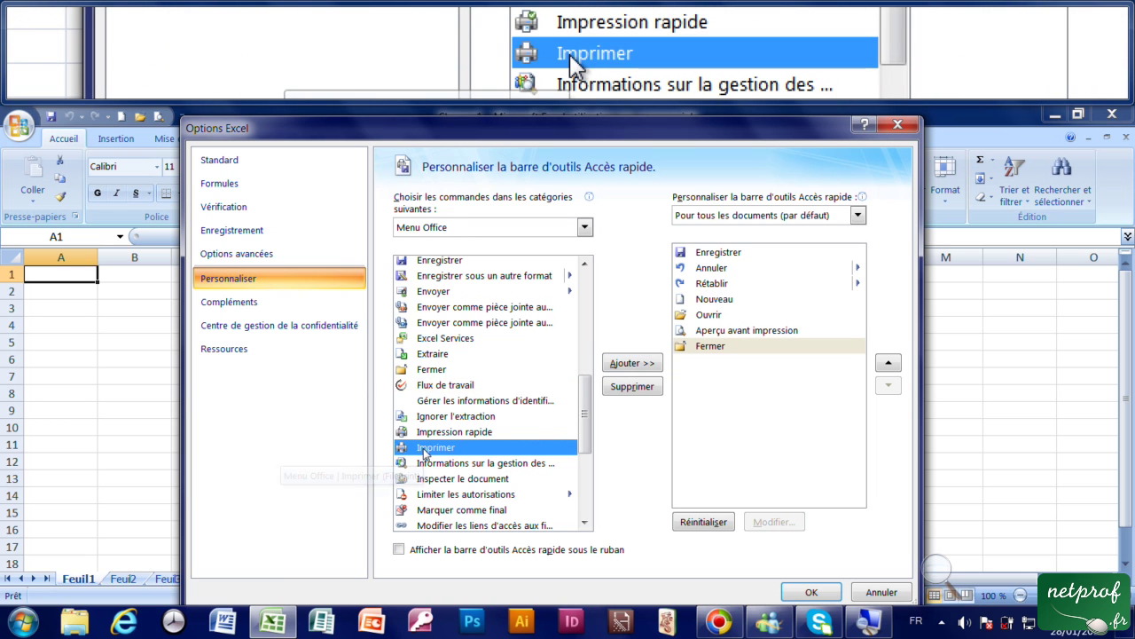
pyautogui.click(632, 363)
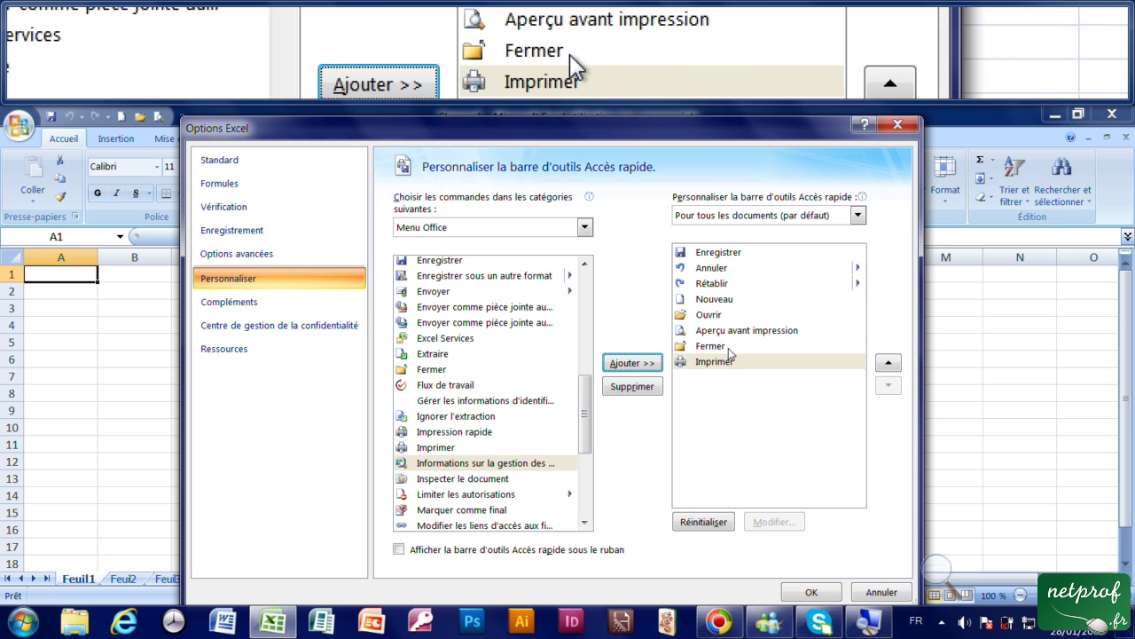
pyautogui.scroll(1, 468, 498)
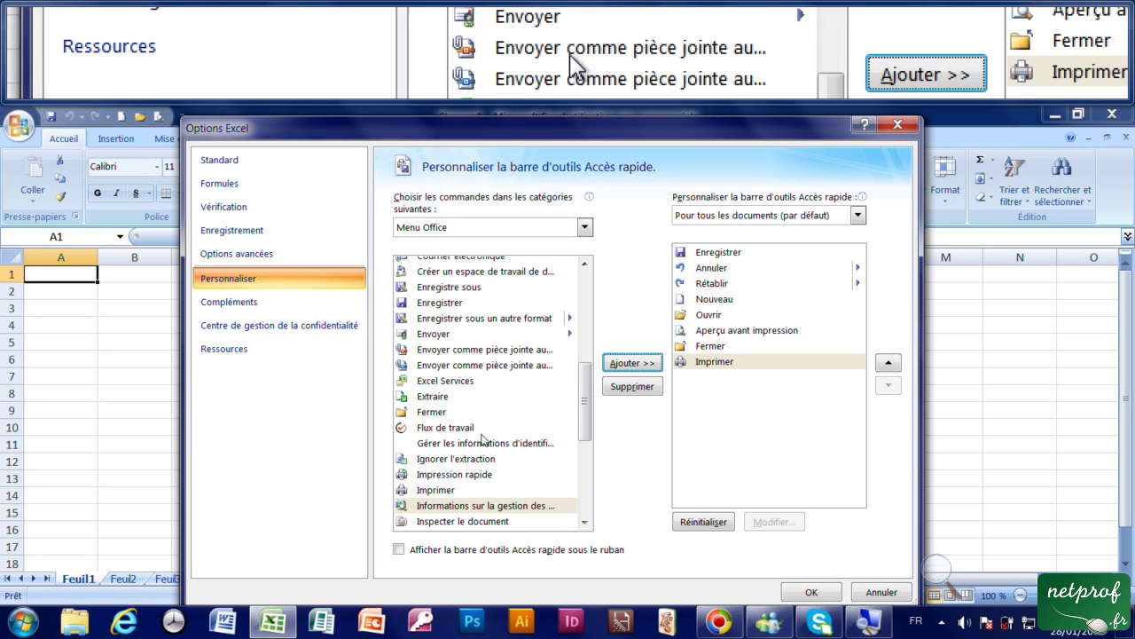
pyautogui.scroll(-3, 444, 417)
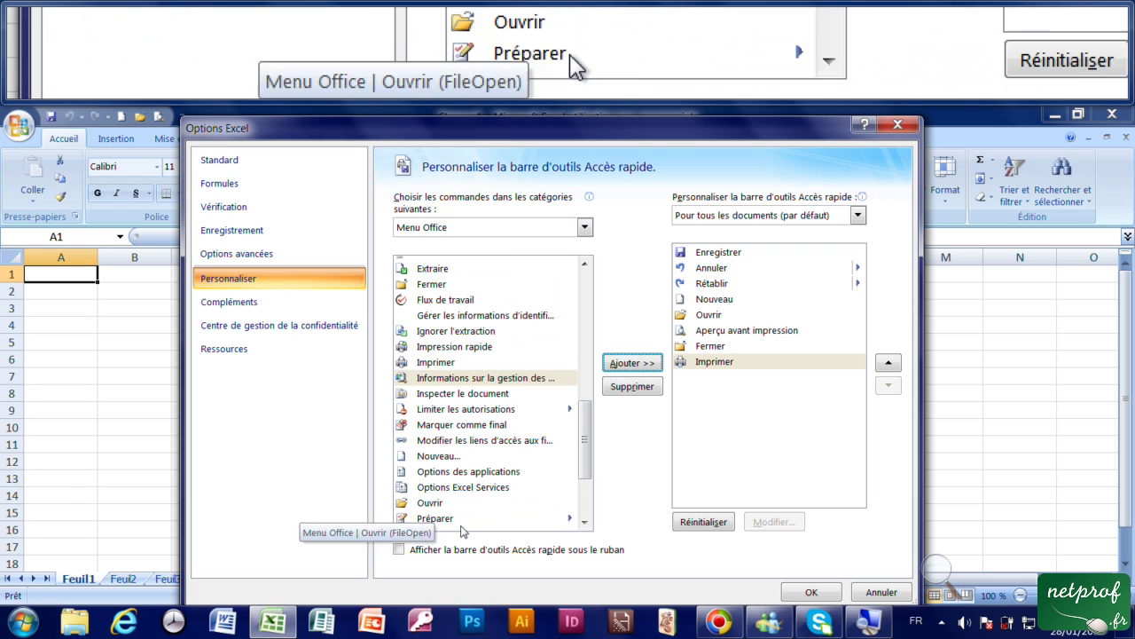
pyautogui.click(443, 520)
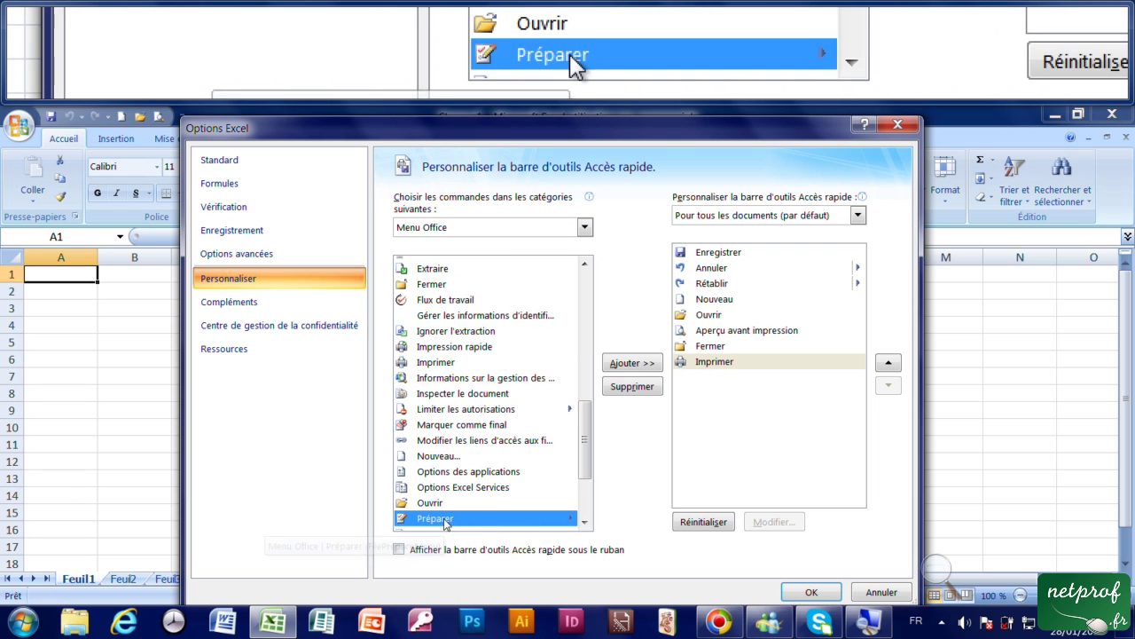
pyautogui.click(633, 363)
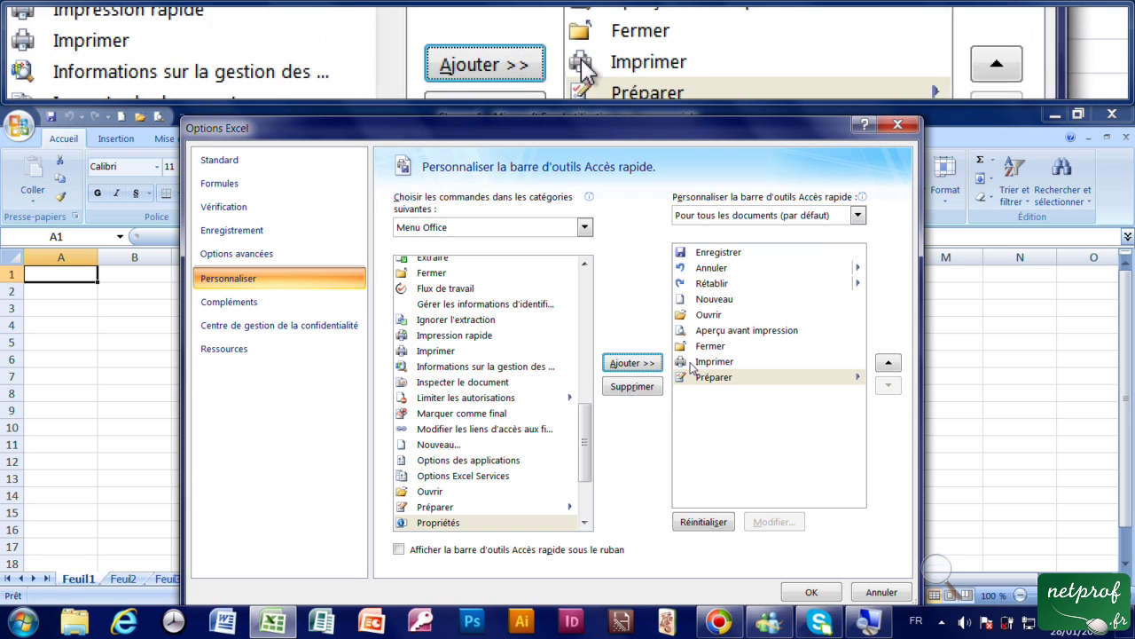
pyautogui.click(718, 380)
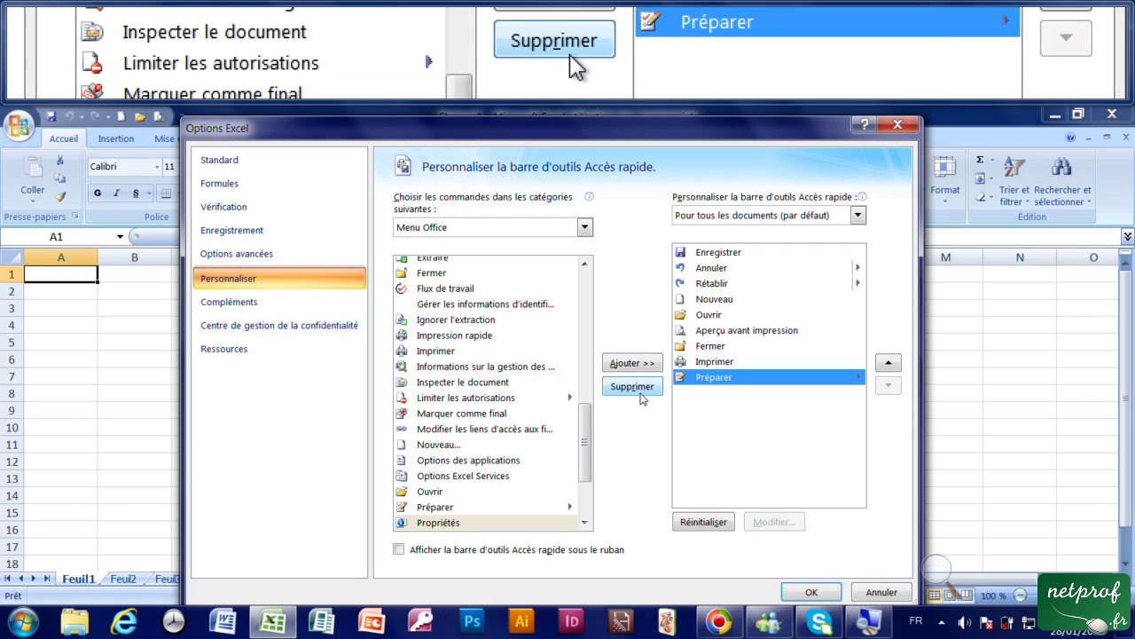
# Remove Préparer and Imprimer from the toolbar list and confirm Excel Options with OK.
pyautogui.click(633, 387)
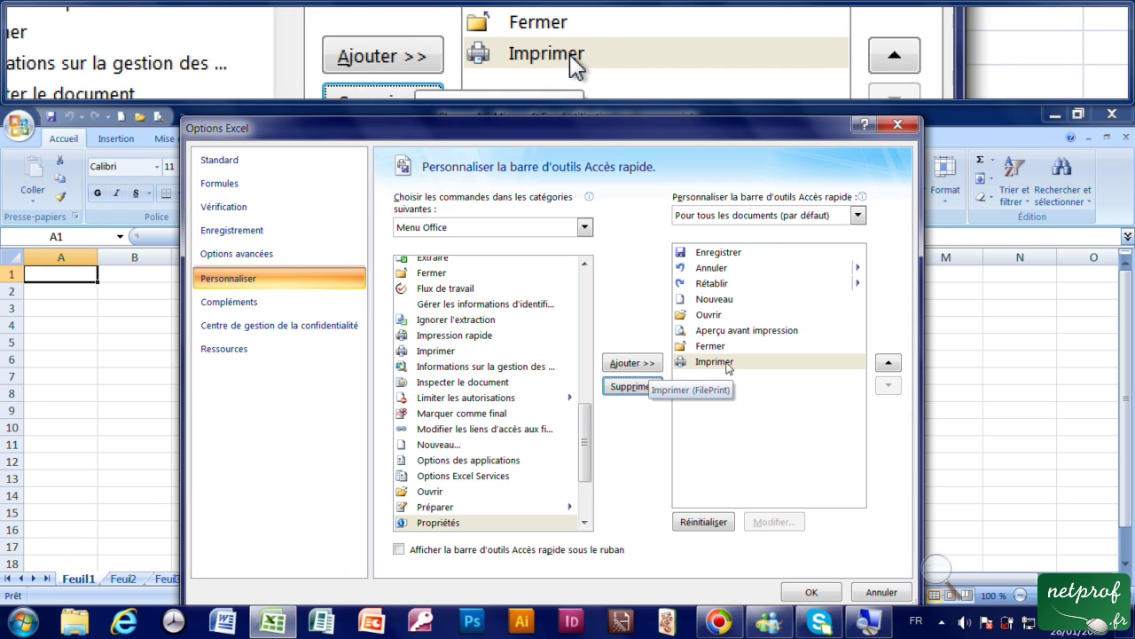
pyautogui.click(698, 362)
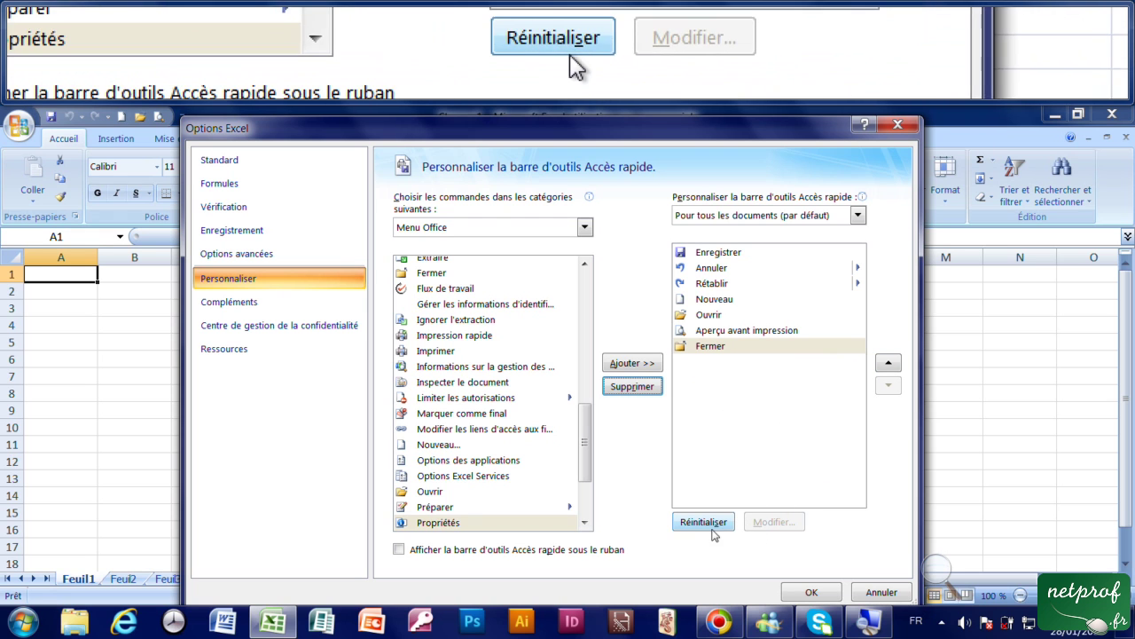
pyautogui.click(811, 594)
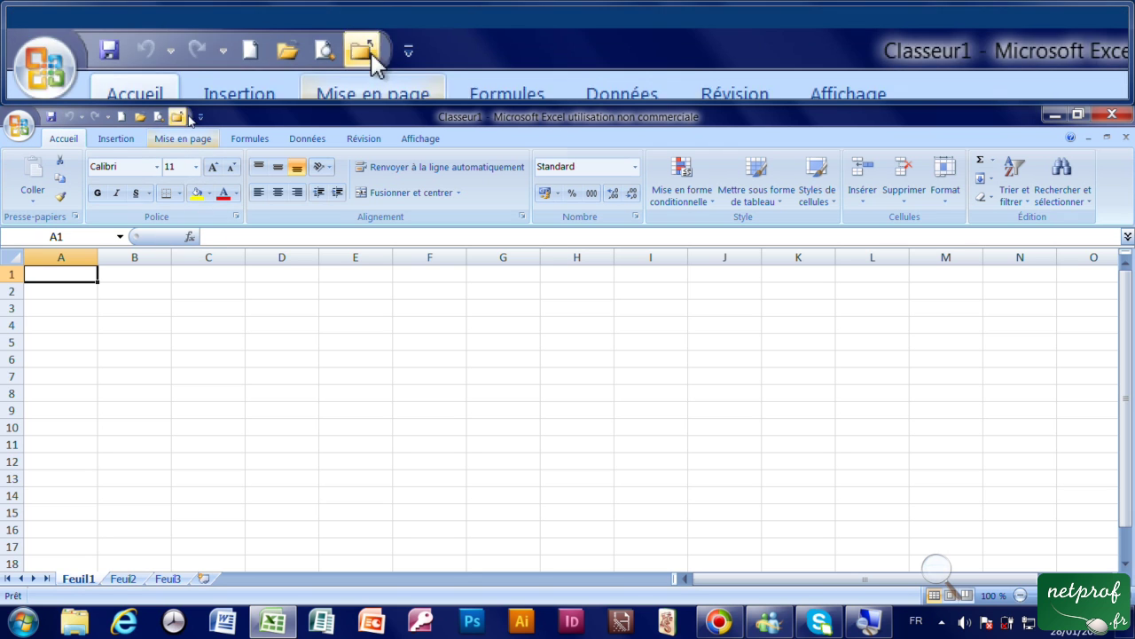
# Open the dropdown menu at the end of the Quick Access Toolbar.
pyautogui.click(201, 118)
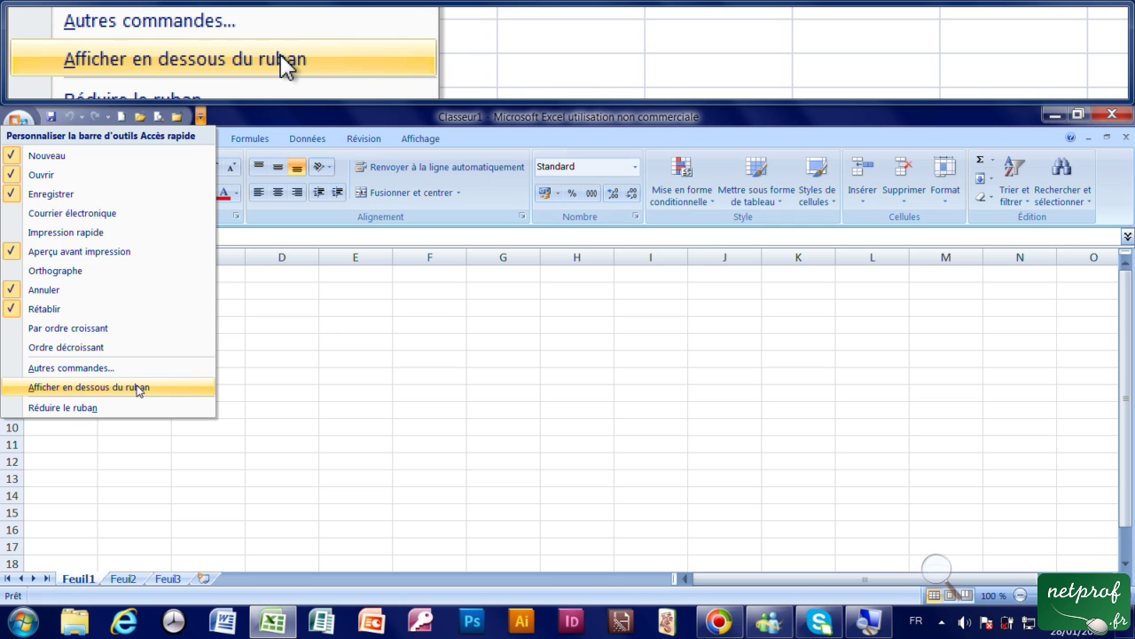
# Move the Quick Access Toolbar below the ribbon with Afficher en dessous du ruban.
pyautogui.click(138, 390)
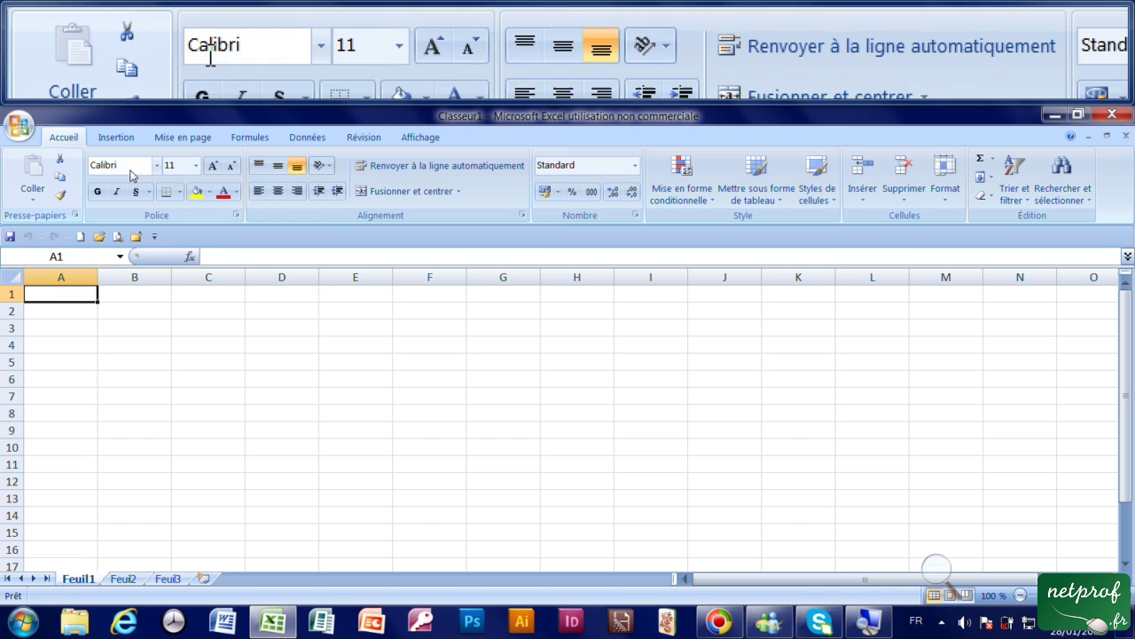
pyautogui.click(18, 126)
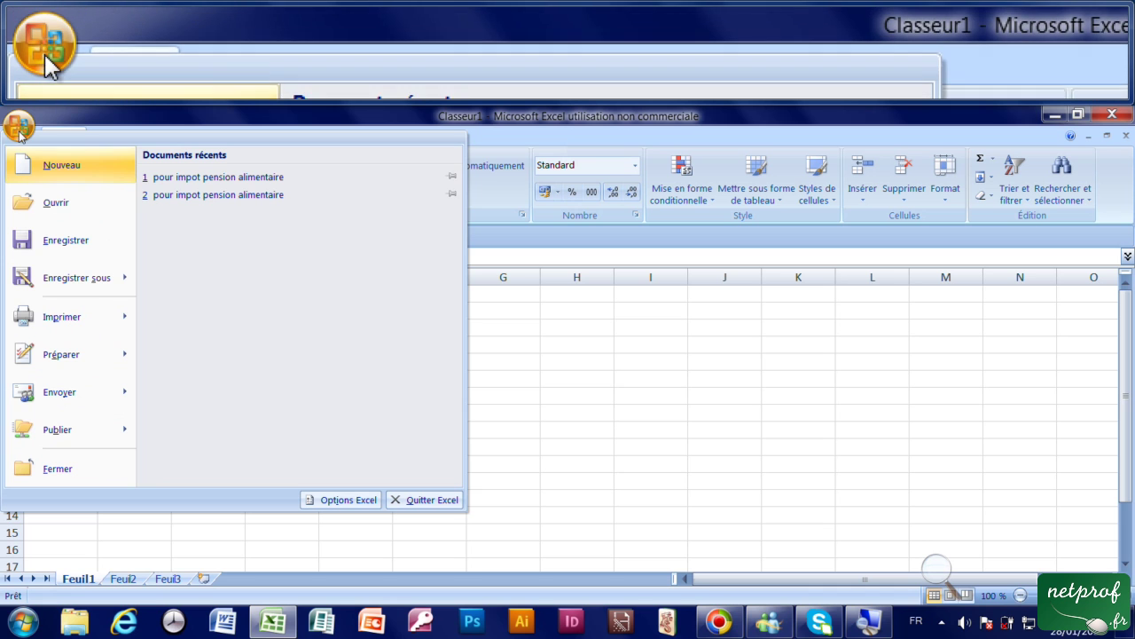
pyautogui.click(20, 130)
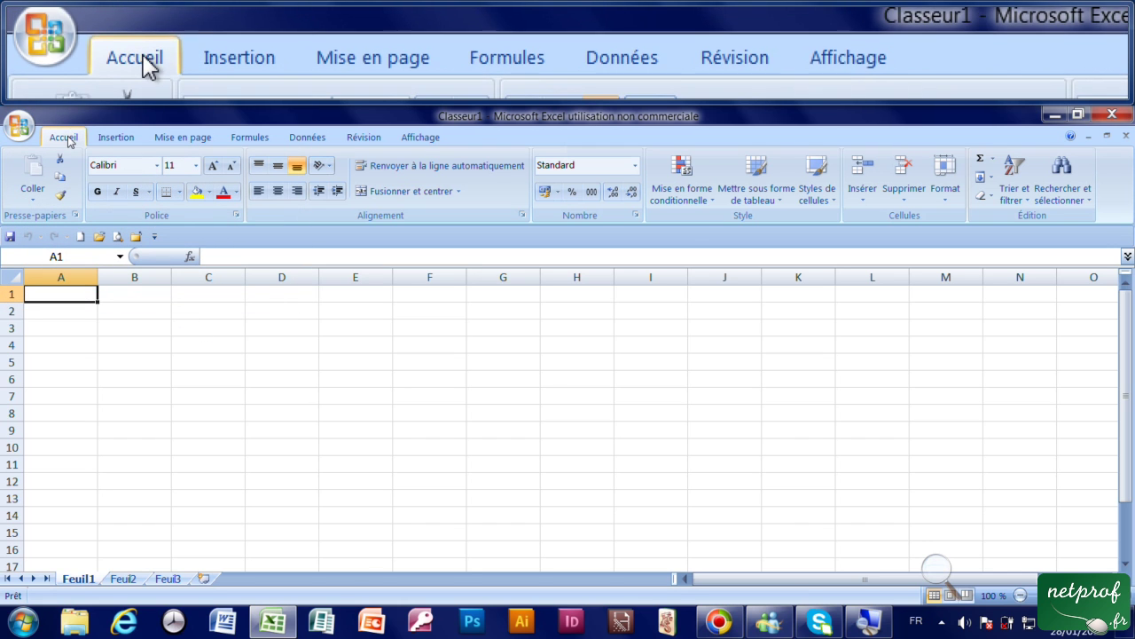
pyautogui.click(113, 137)
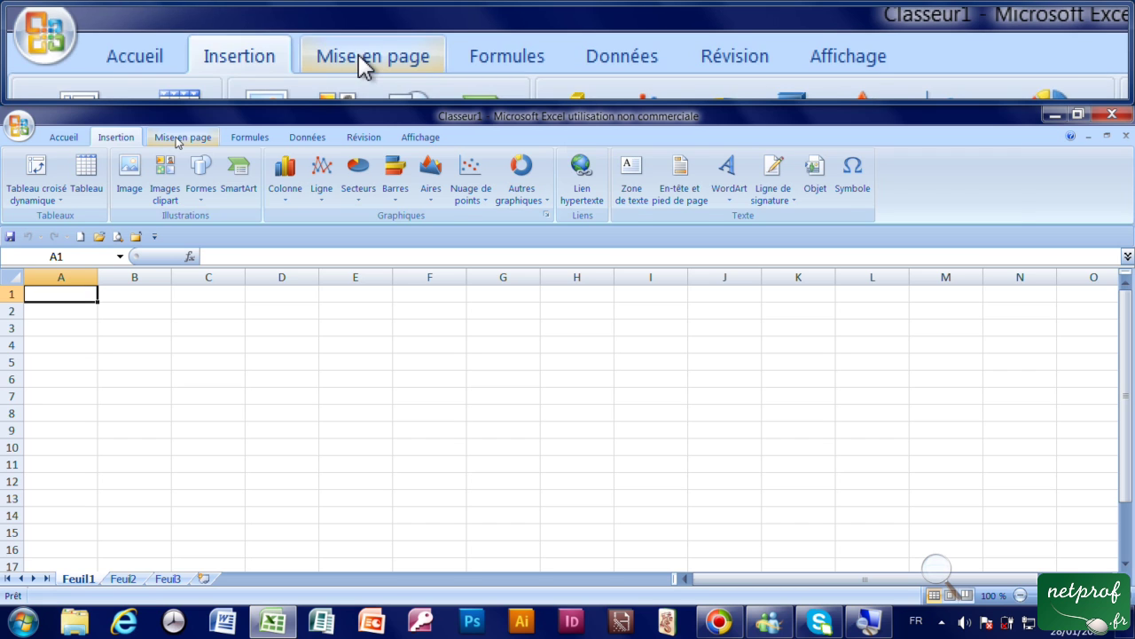
pyautogui.click(178, 139)
pyautogui.click(248, 138)
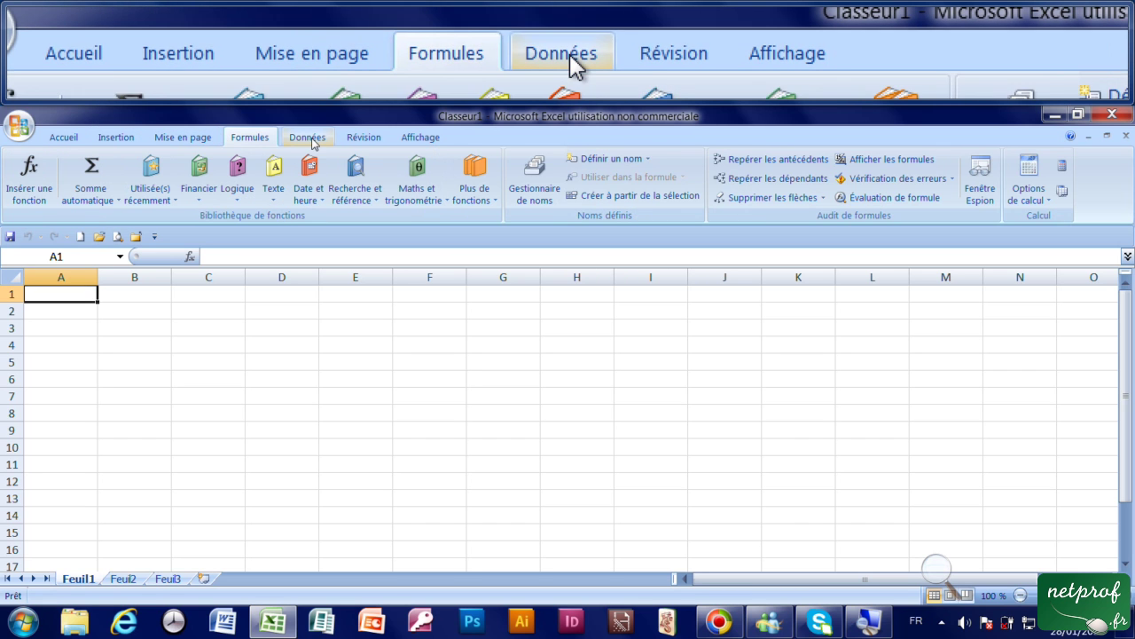
pyautogui.click(311, 138)
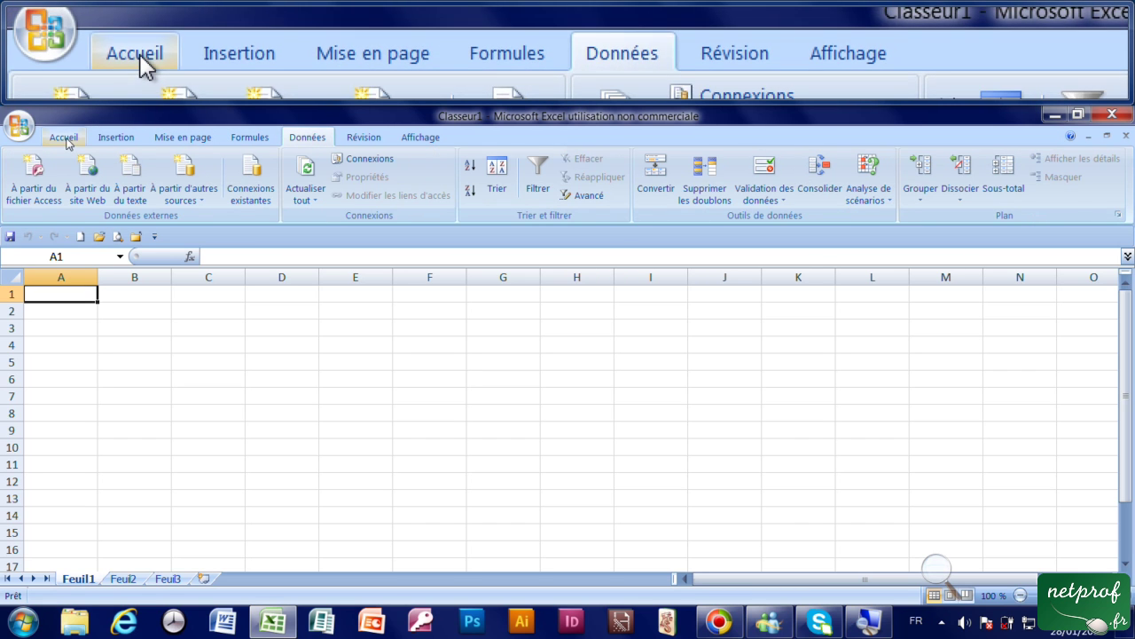
pyautogui.click(65, 138)
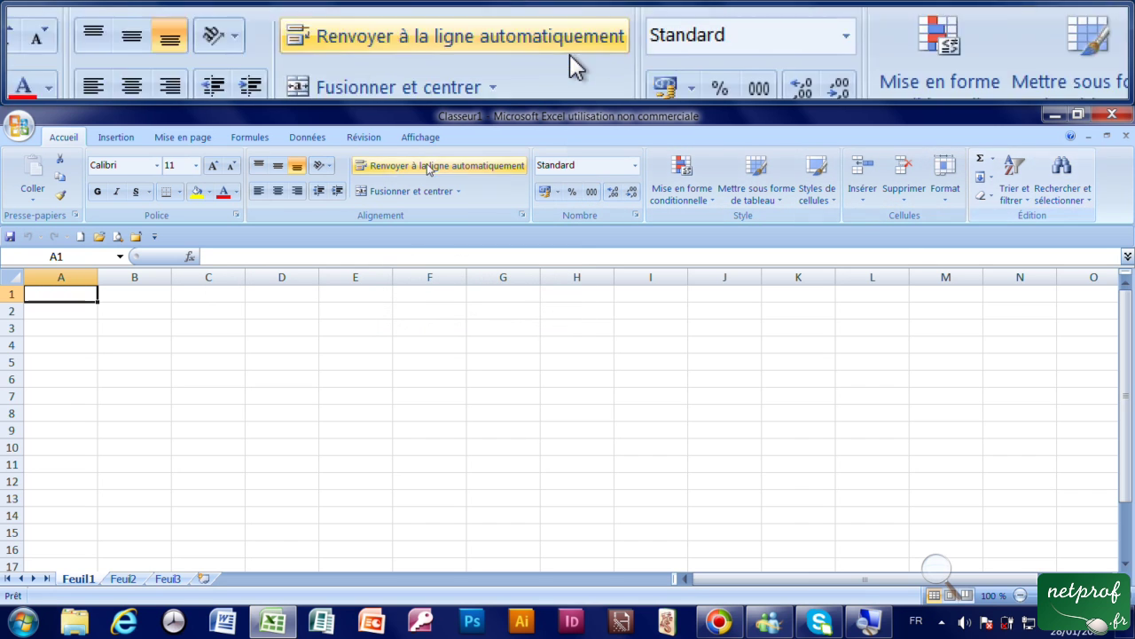
pyautogui.click(115, 139)
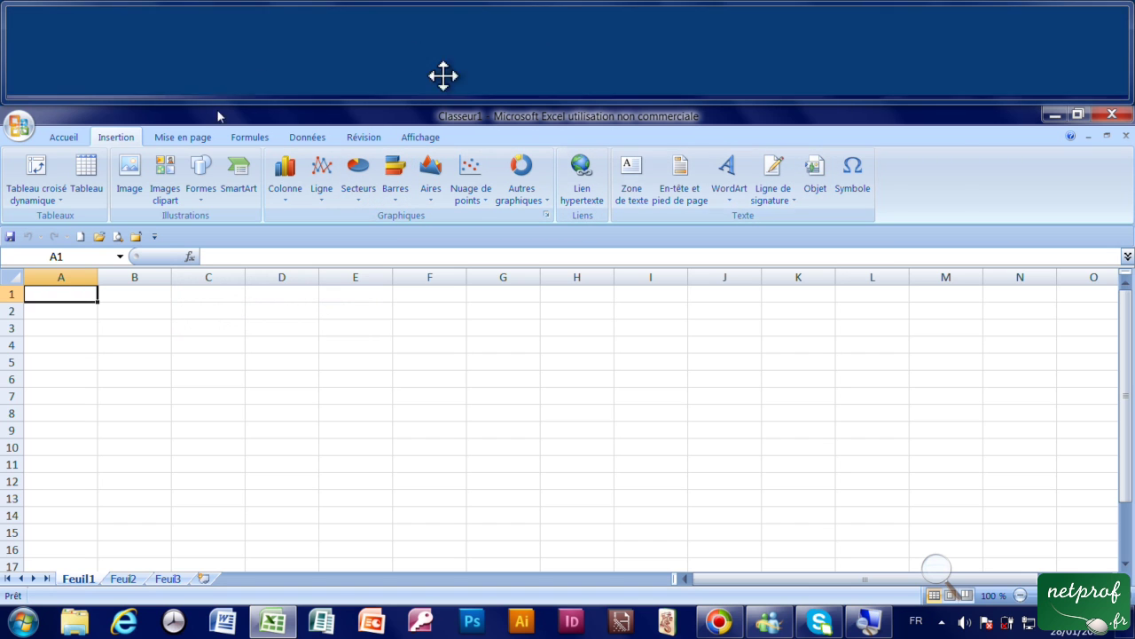
pyautogui.click(202, 142)
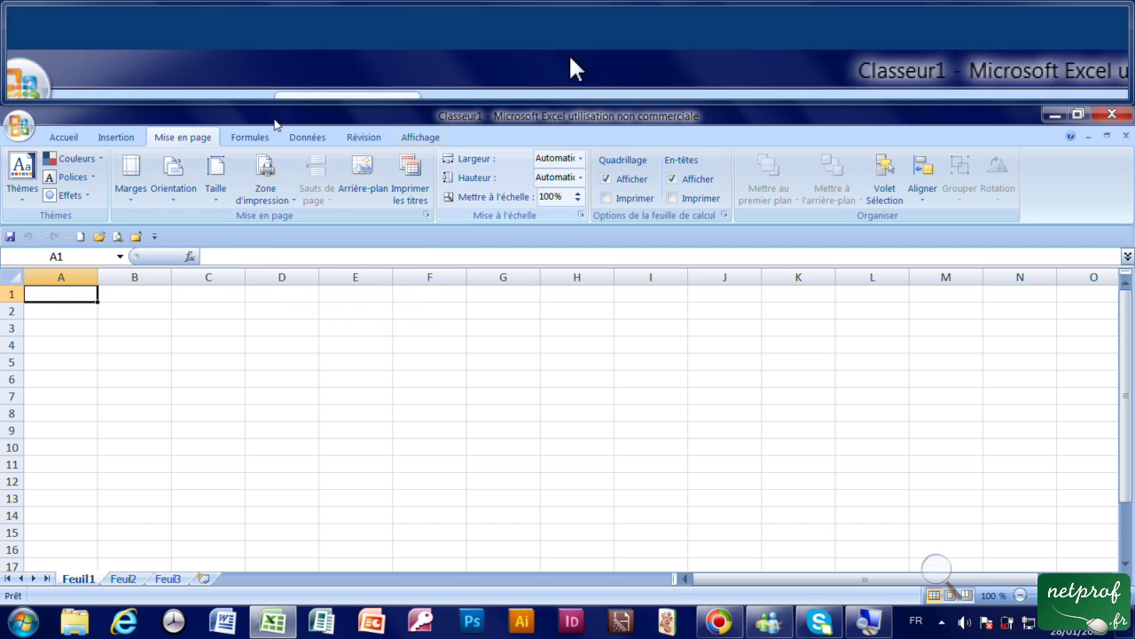
pyautogui.click(240, 138)
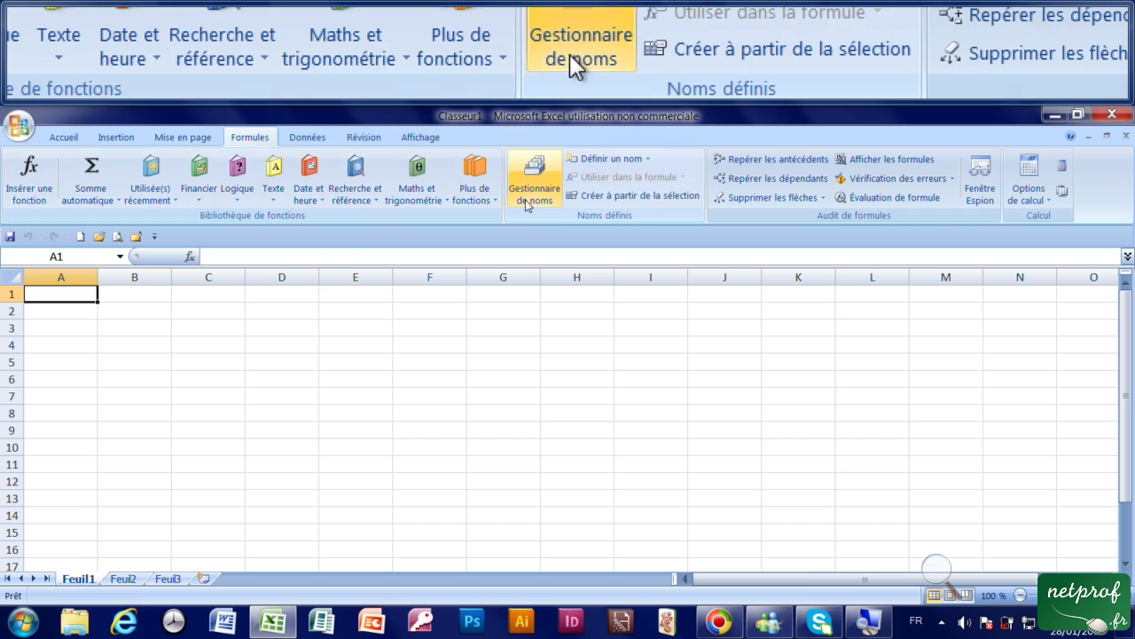
pyautogui.click(306, 138)
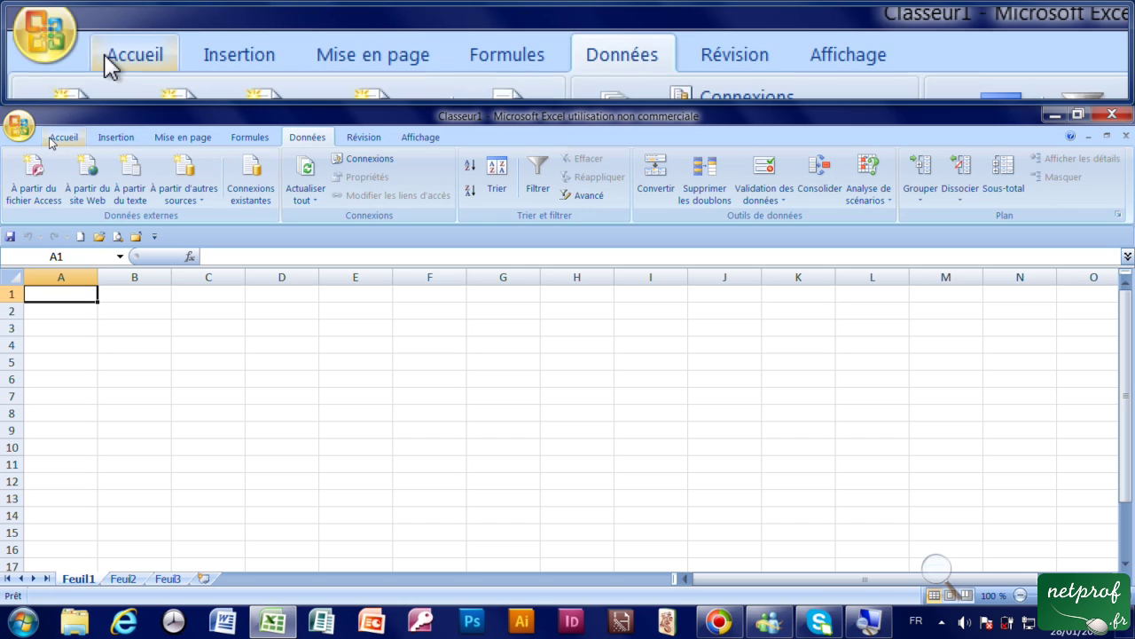
pyautogui.click(60, 137)
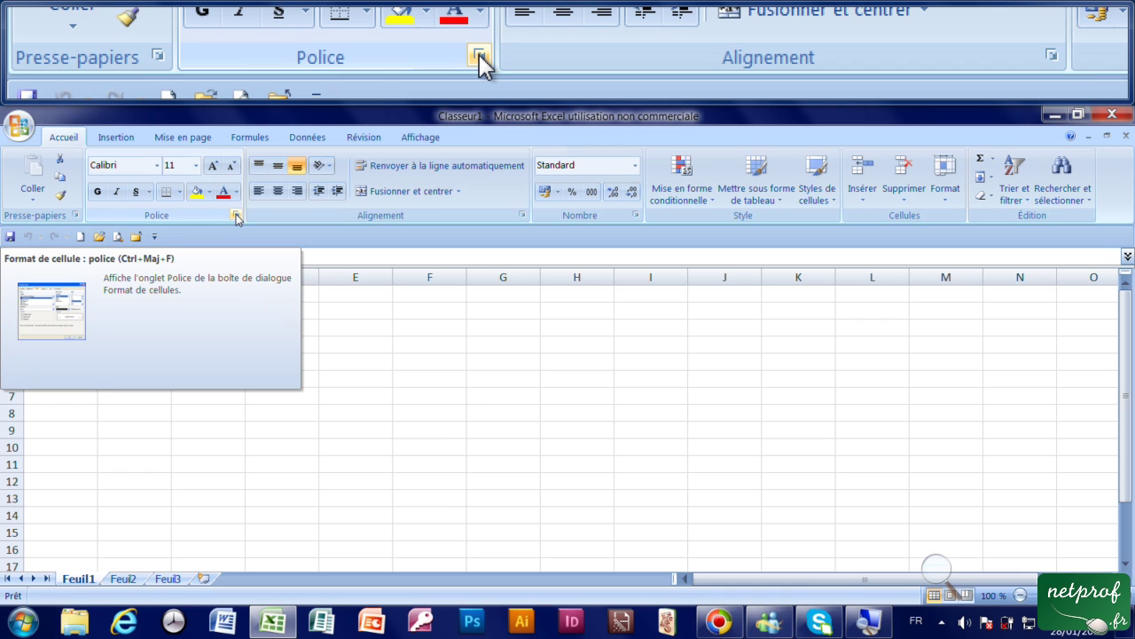
pyautogui.click(236, 215)
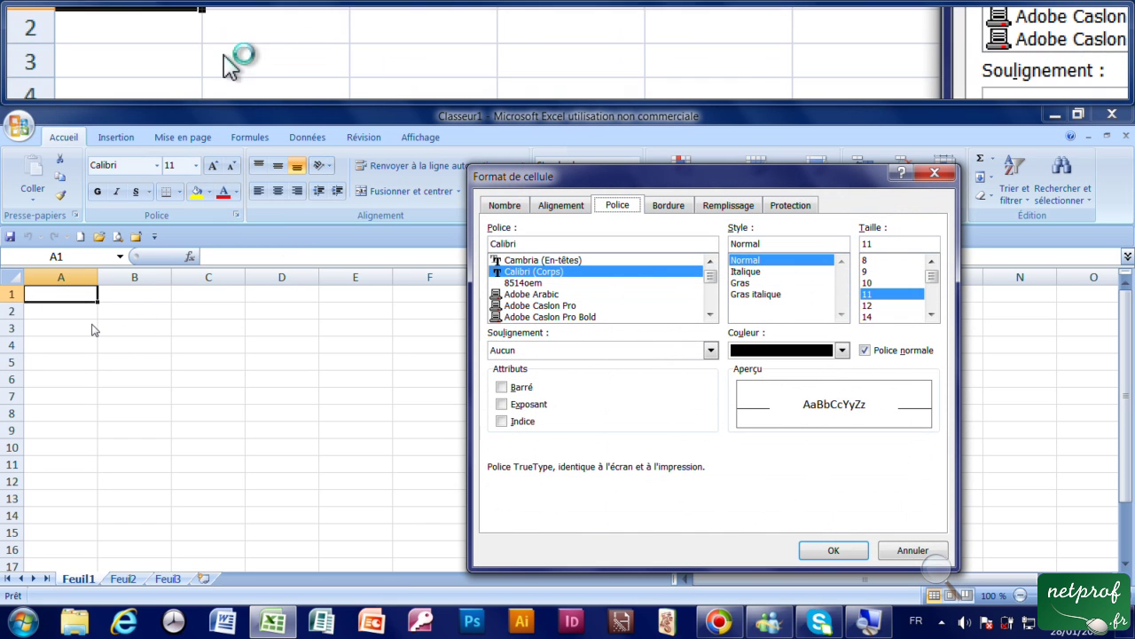
pyautogui.moveTo(615, 183)
pyautogui.mouseDown()
pyautogui.moveTo(523, 197)
pyautogui.moveTo(462, 175)
pyautogui.mouseUp()
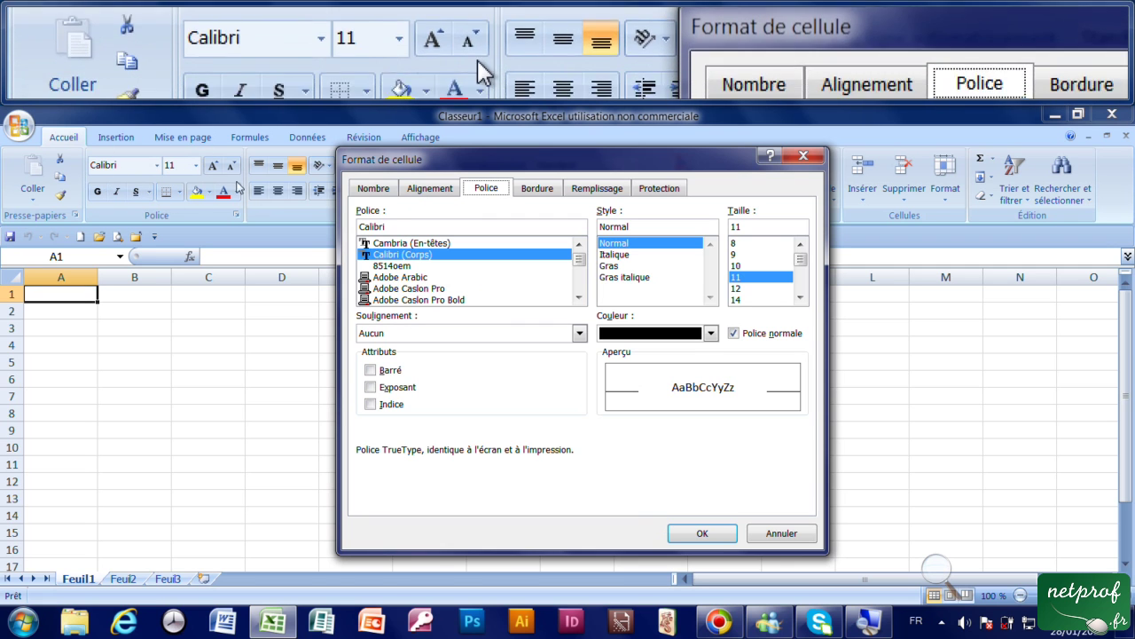
pyautogui.click(806, 157)
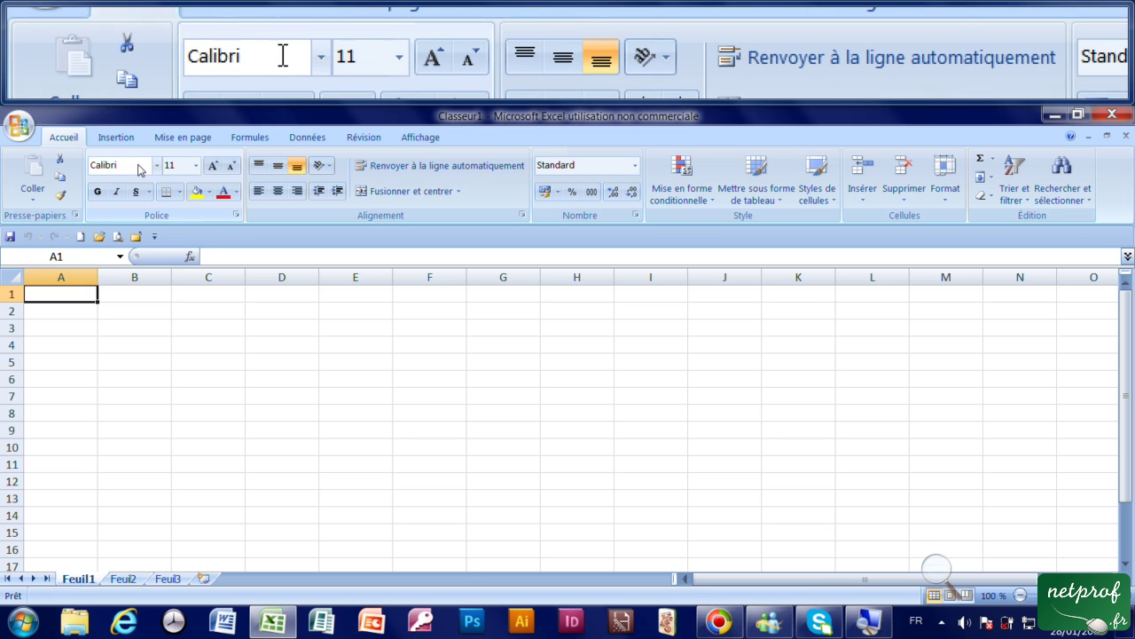
pyautogui.click(157, 168)
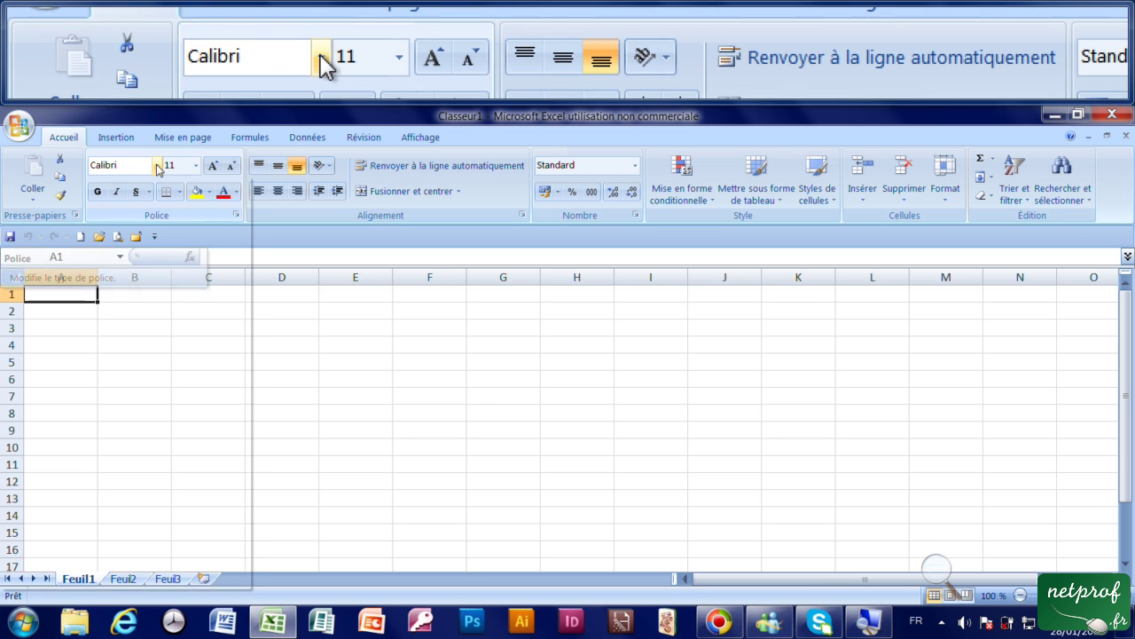
pyautogui.click(157, 168)
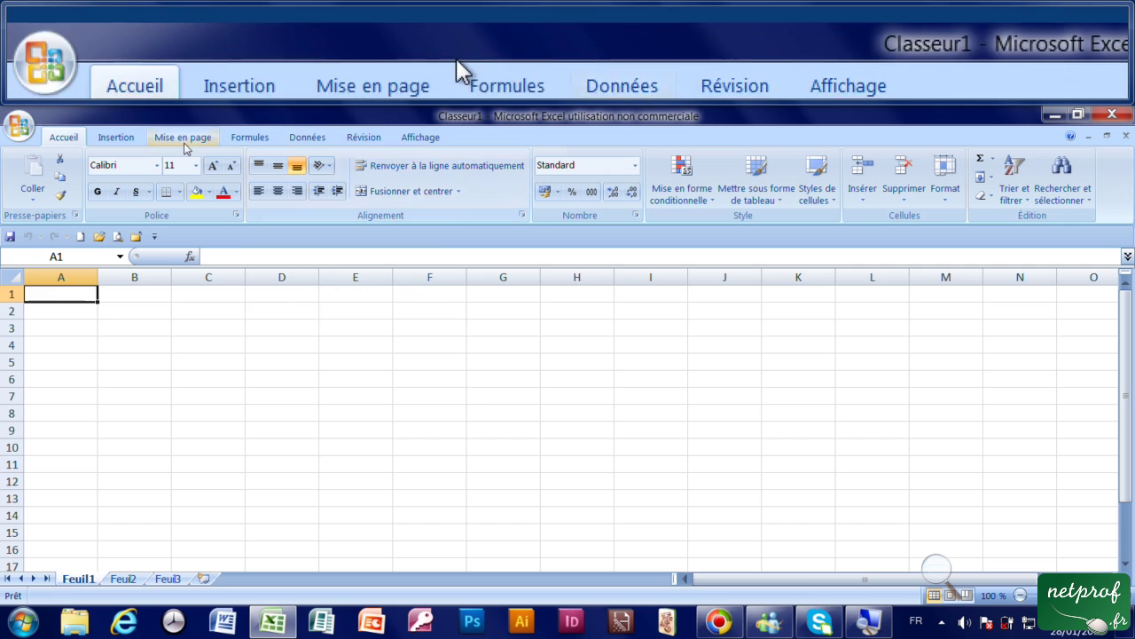
pyautogui.click(122, 141)
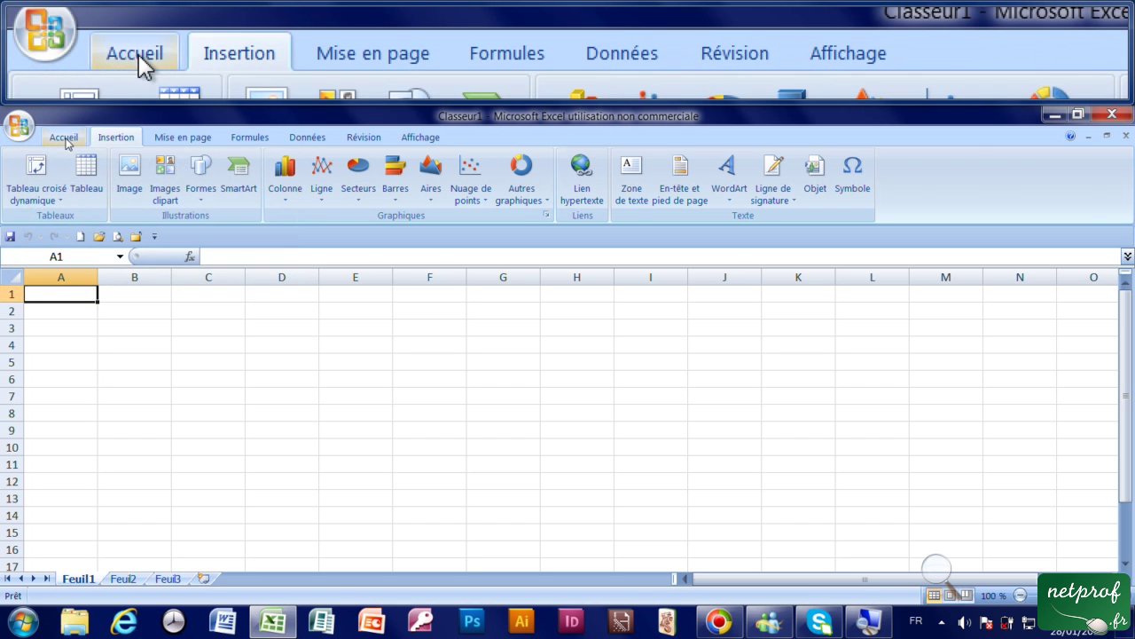
pyautogui.click(86, 140)
pyautogui.click(182, 137)
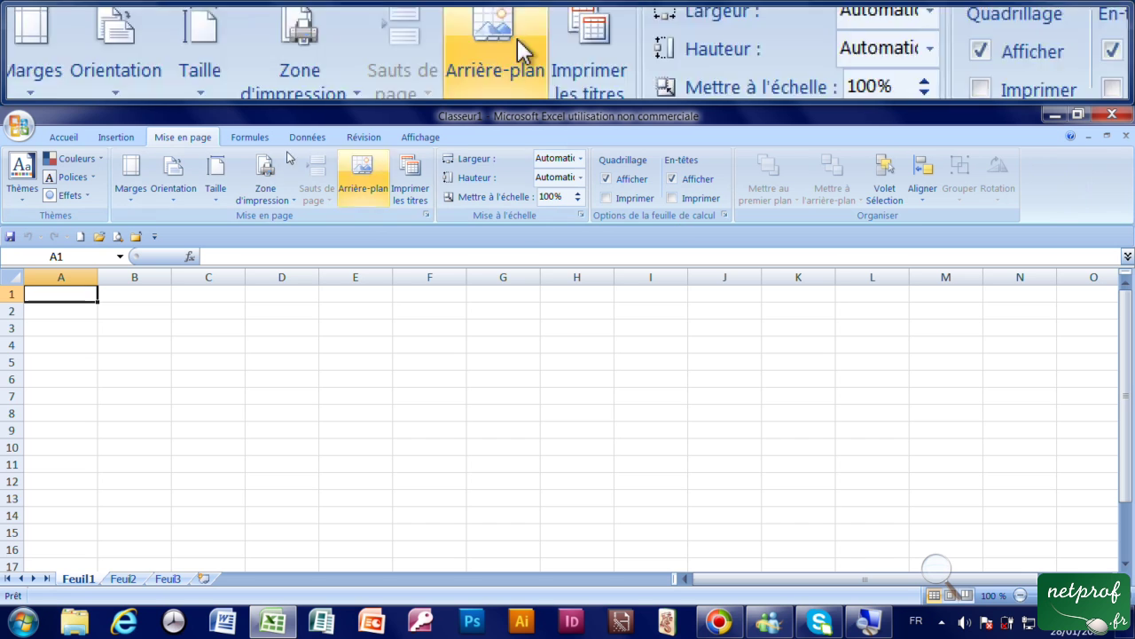
pyautogui.click(67, 137)
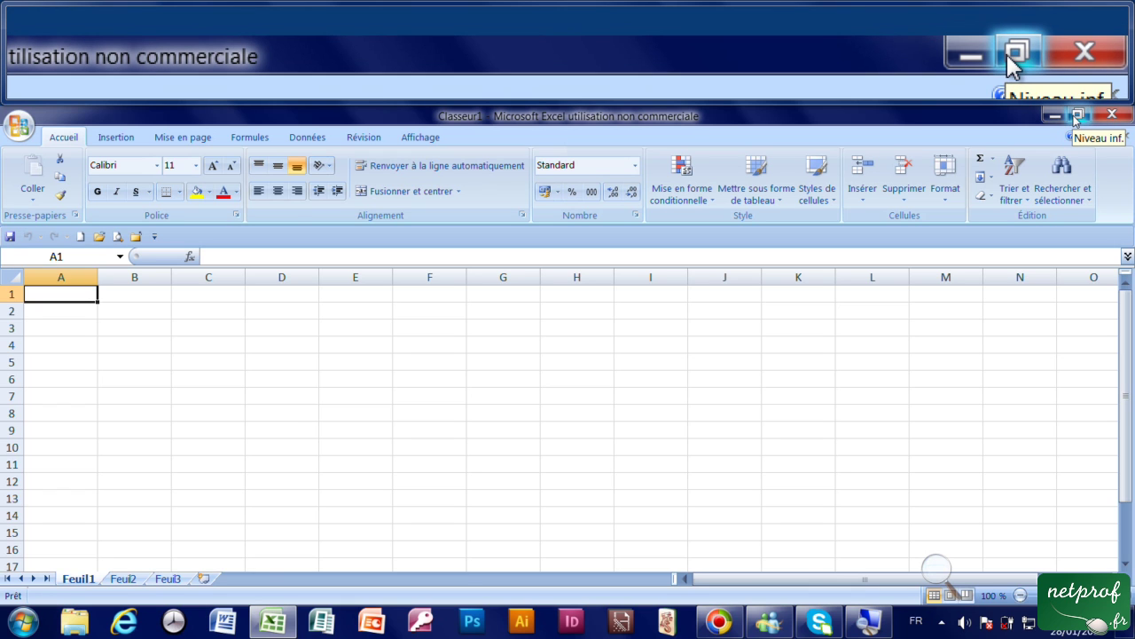
pyautogui.click(1076, 116)
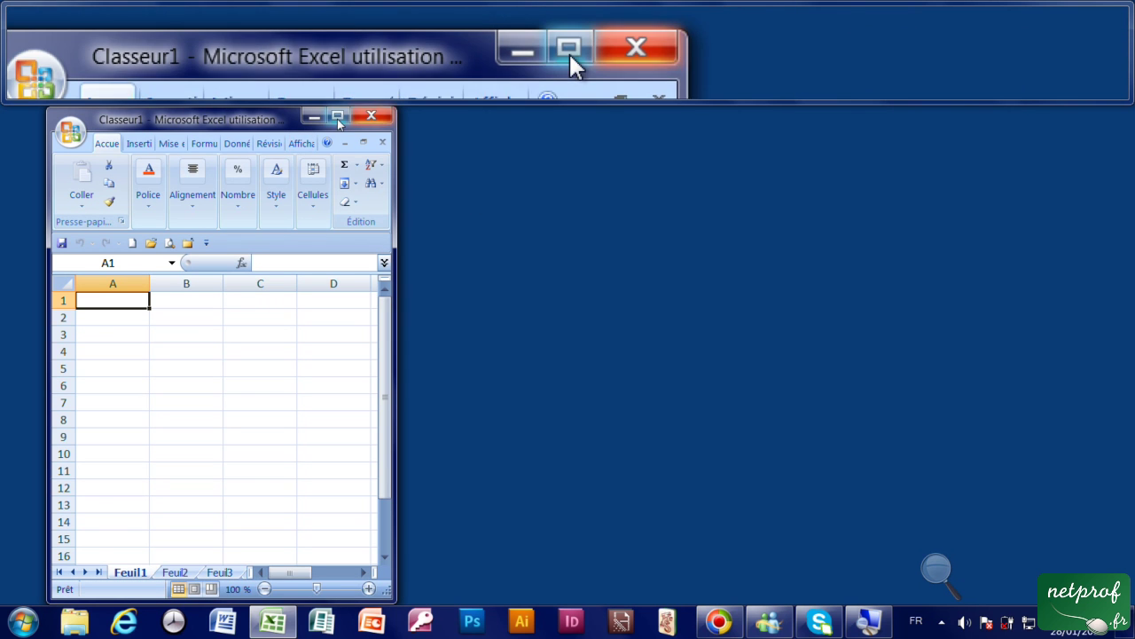
pyautogui.click(338, 118)
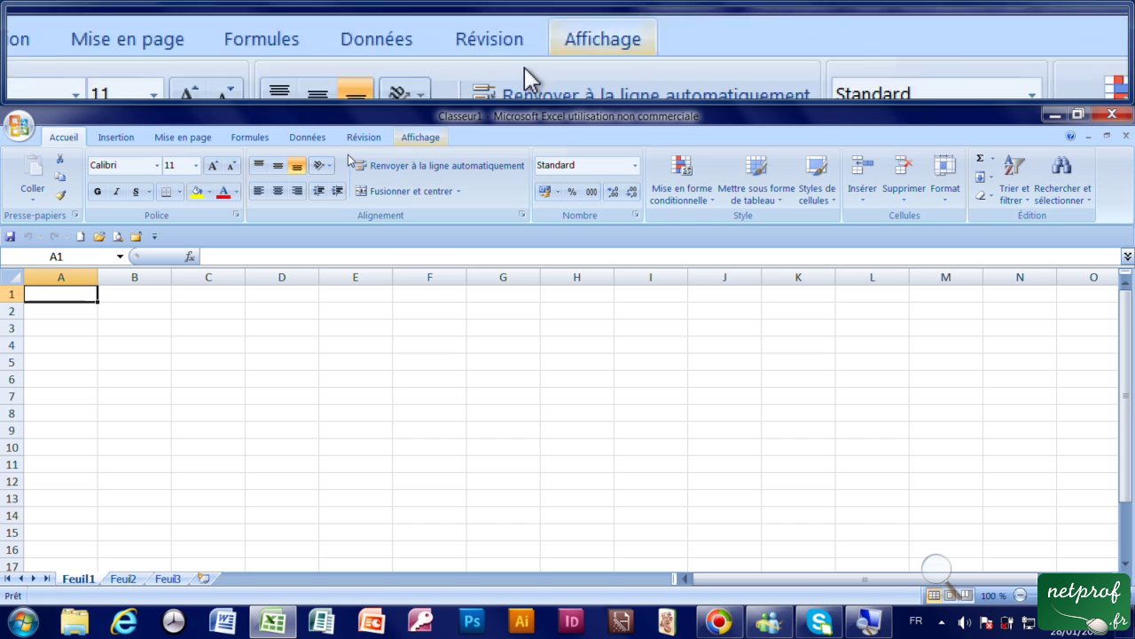
# Check the Office menu, dismiss it, and close Excel with the window's Close button.
pyautogui.click(20, 126)
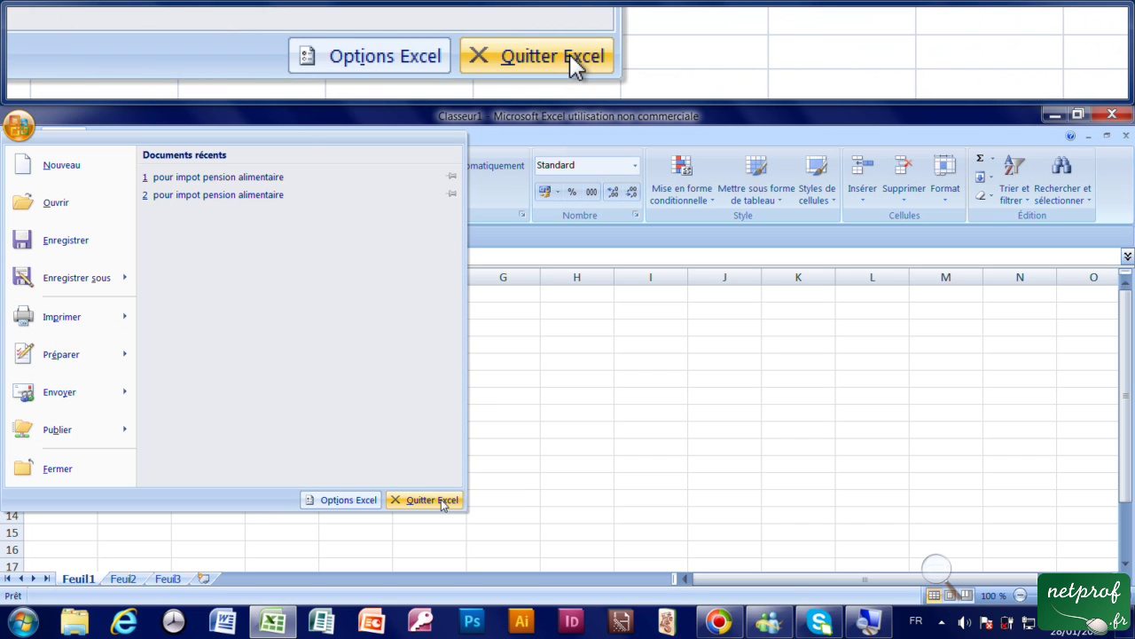
pyautogui.click(601, 479)
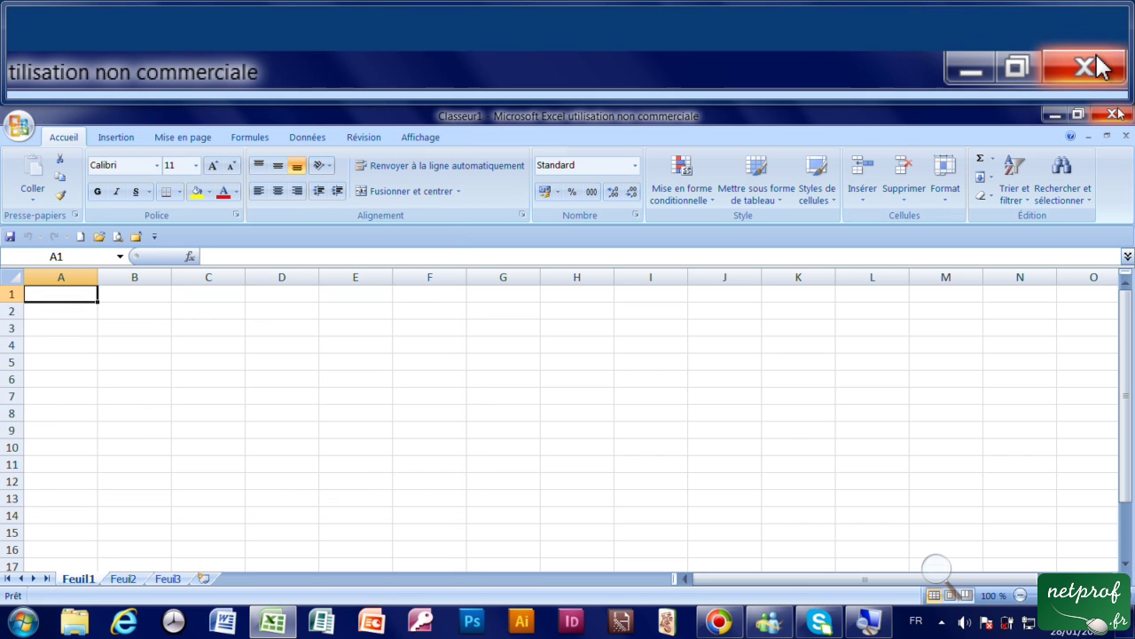
pyautogui.click(1116, 113)
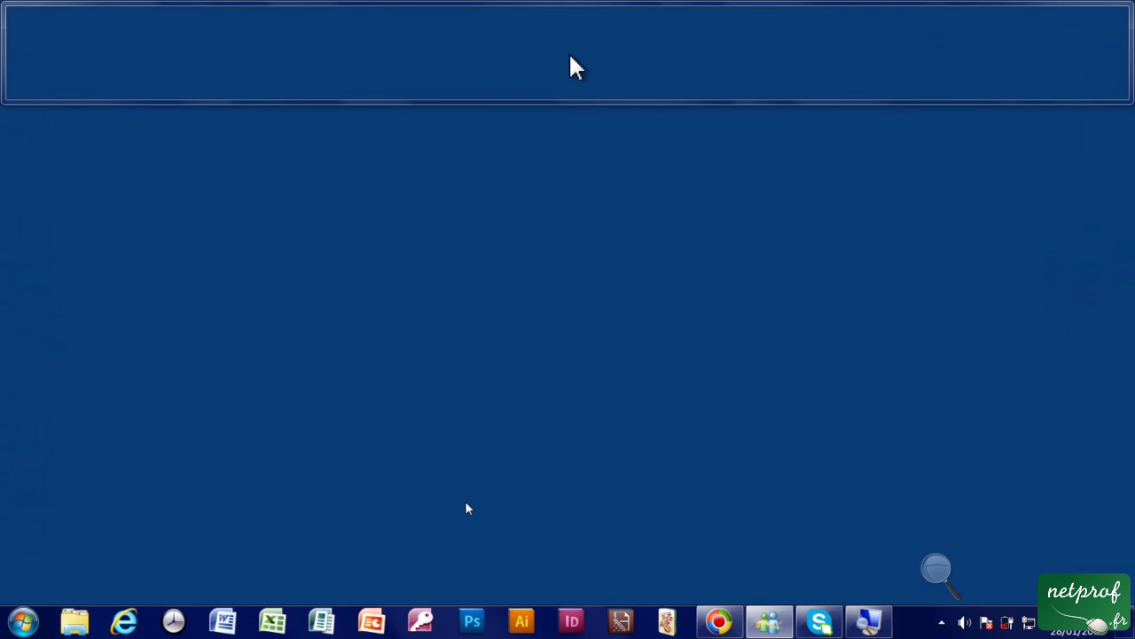